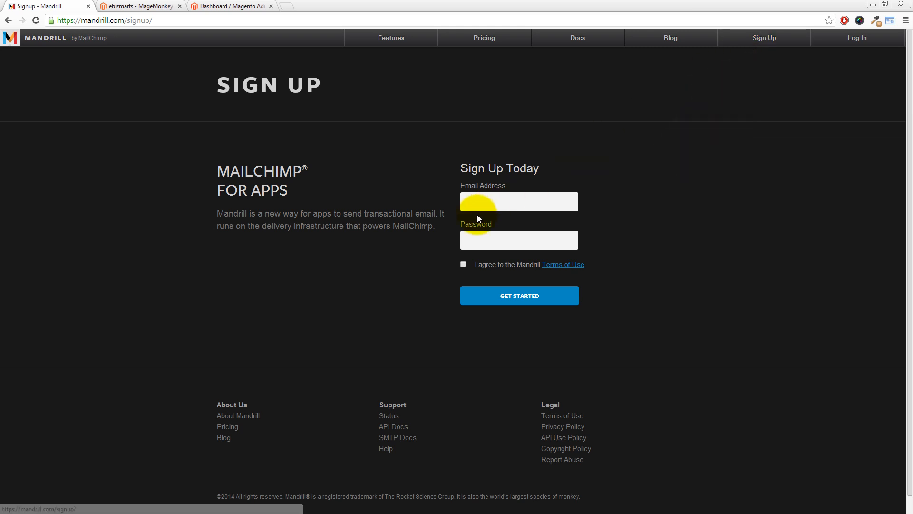
Create a Mandrill account with the sign-up e-mail and password, accepting the Terms of Use
{"action": "left_click", "coordinate": [481, 204]}
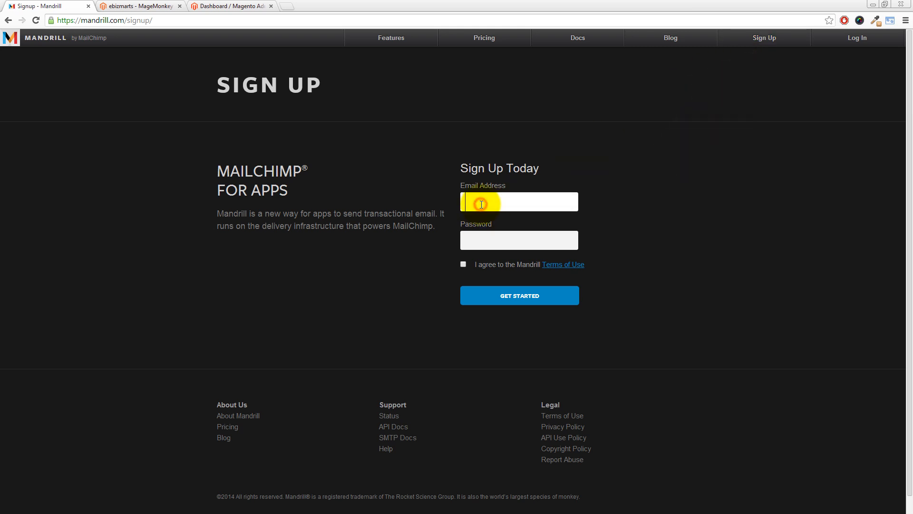
{"action": "key", "text": "ctrl+v"}
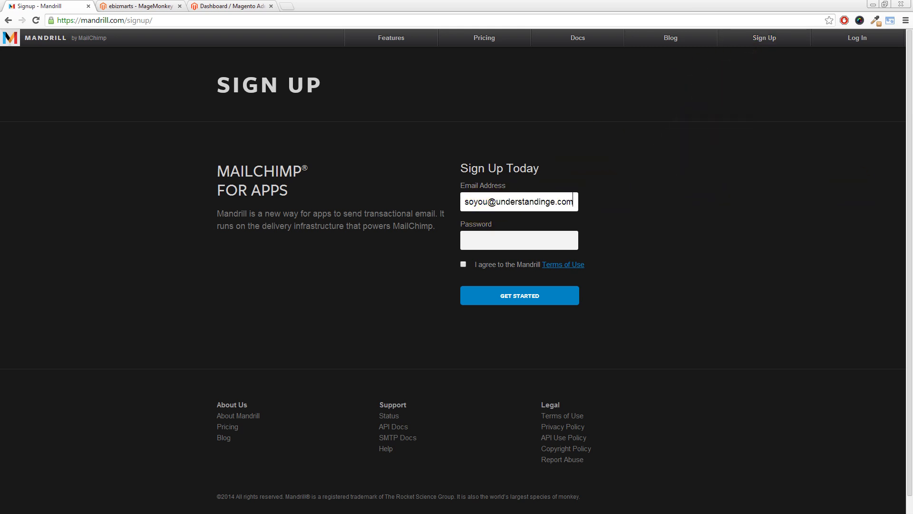
{"action": "left_click", "coordinate": [504, 241]}
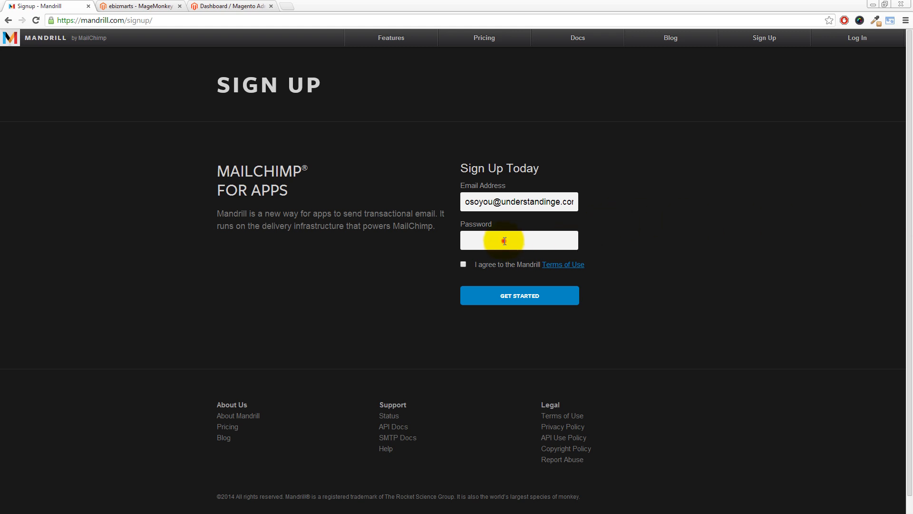
{"action": "key", "text": "ctrl+v"}
{"action": "left_click", "coordinate": [463, 264]}
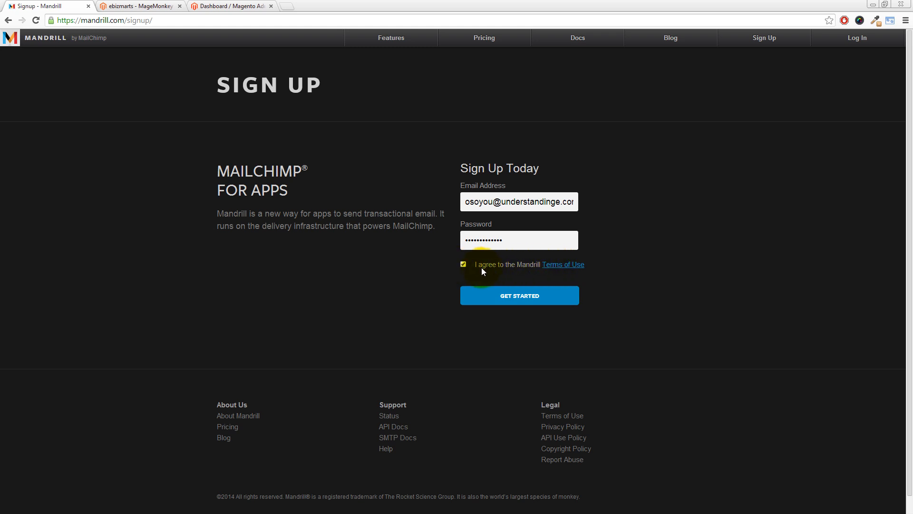
{"action": "left_click", "coordinate": [513, 300]}
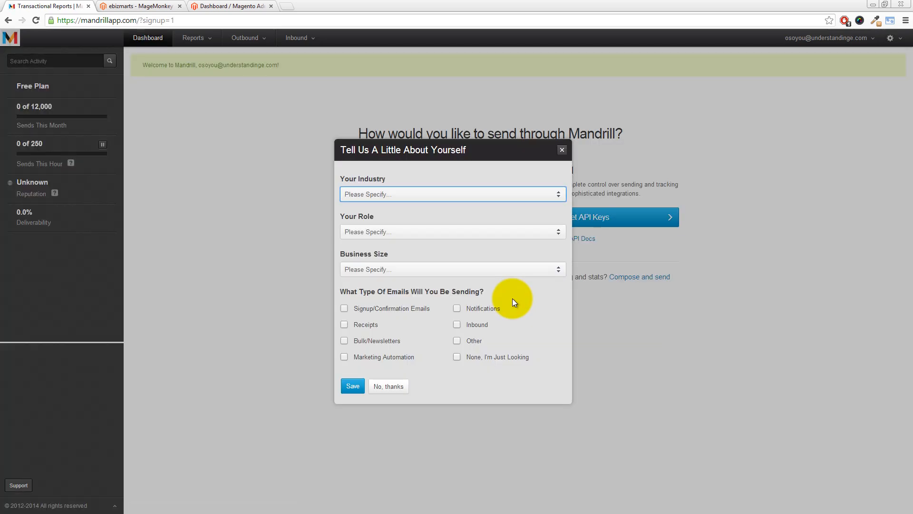
Answer eCommerce, Business Development, 2 - 10 employees; signup, notification and receipt emails
{"action": "left_click", "coordinate": [386, 195]}
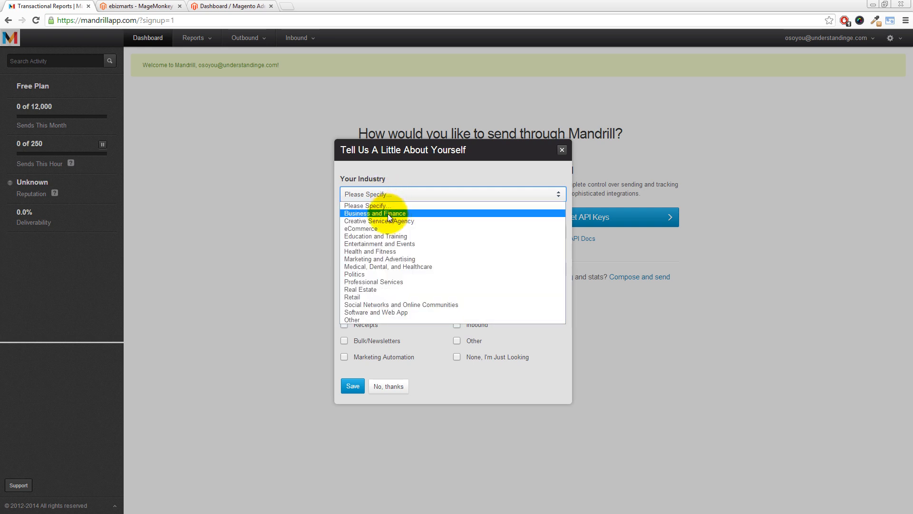
{"action": "left_click", "coordinate": [363, 228]}
{"action": "left_click", "coordinate": [371, 236]}
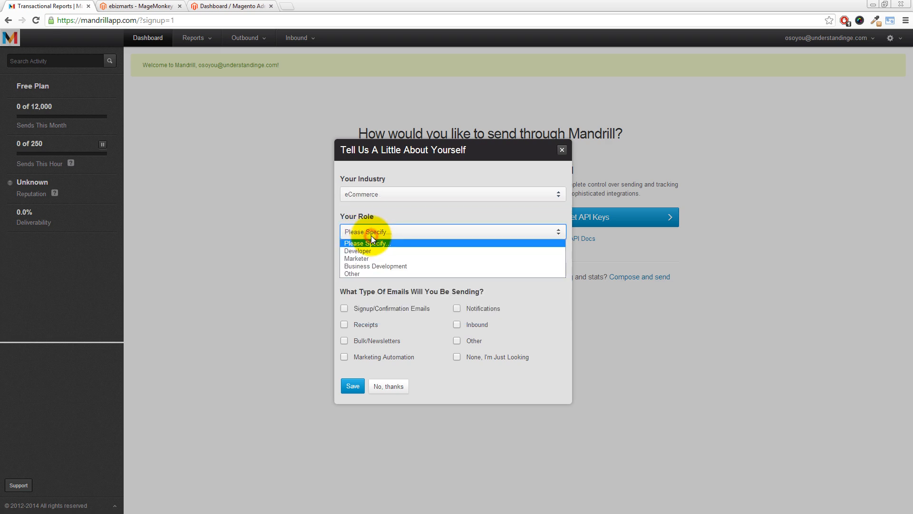
{"action": "left_click", "coordinate": [368, 266]}
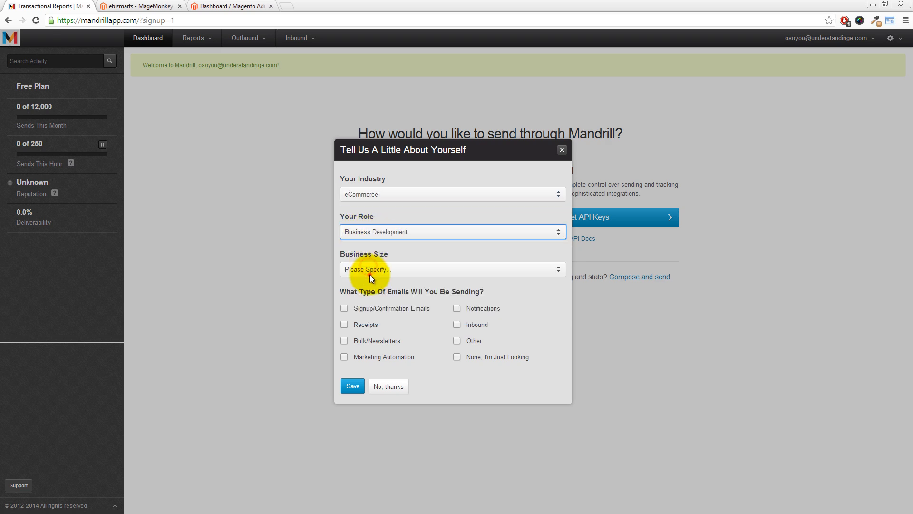
{"action": "left_click", "coordinate": [369, 269]}
{"action": "left_click", "coordinate": [371, 296]}
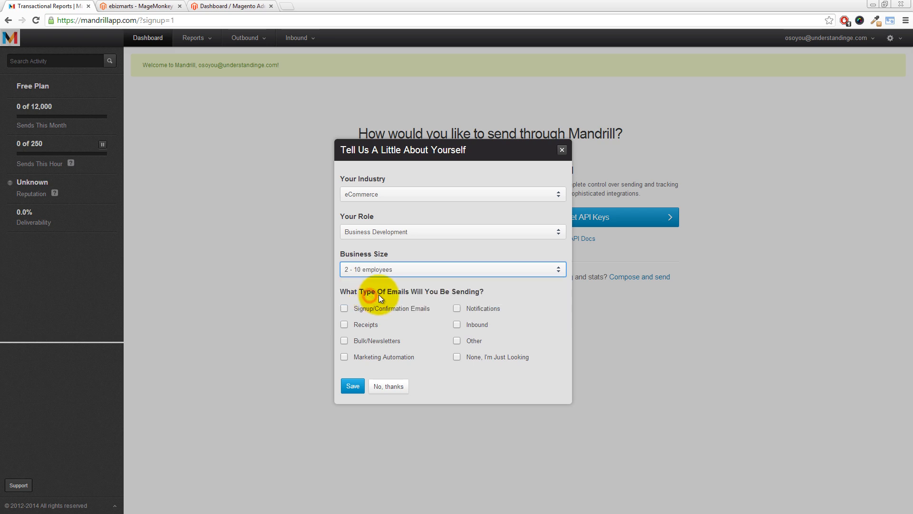
{"action": "left_click", "coordinate": [342, 309]}
{"action": "left_click", "coordinate": [457, 308]}
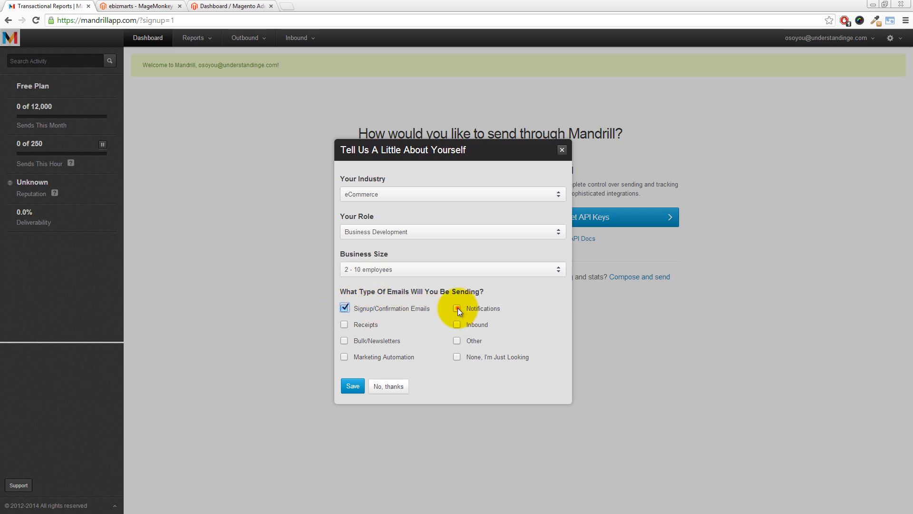
{"action": "left_click", "coordinate": [344, 325]}
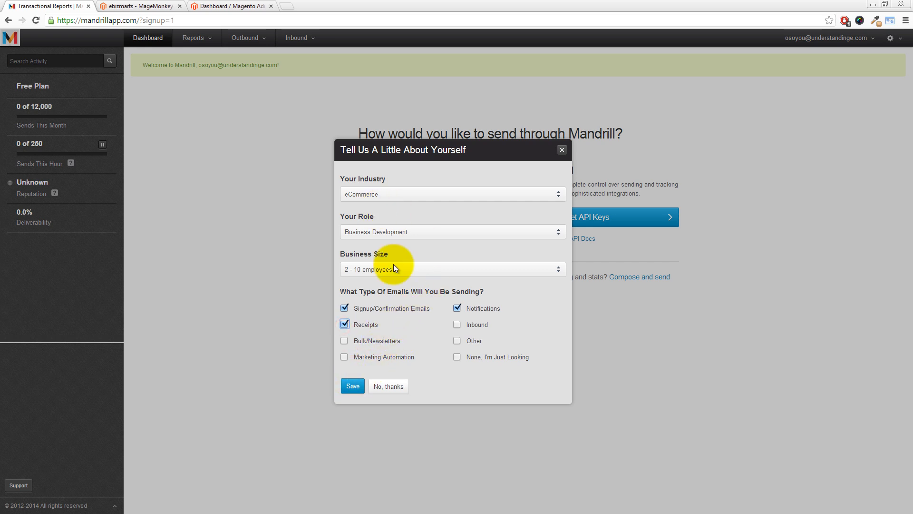
{"action": "left_click", "coordinate": [352, 386]}
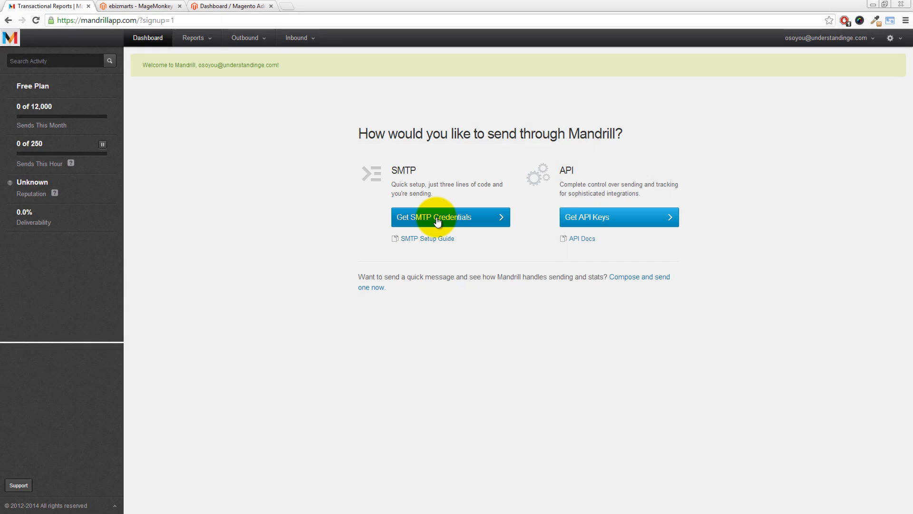
Verify the account password to reach the Mandrill SMTP & API Credentials page
{"action": "left_click", "coordinate": [437, 219]}
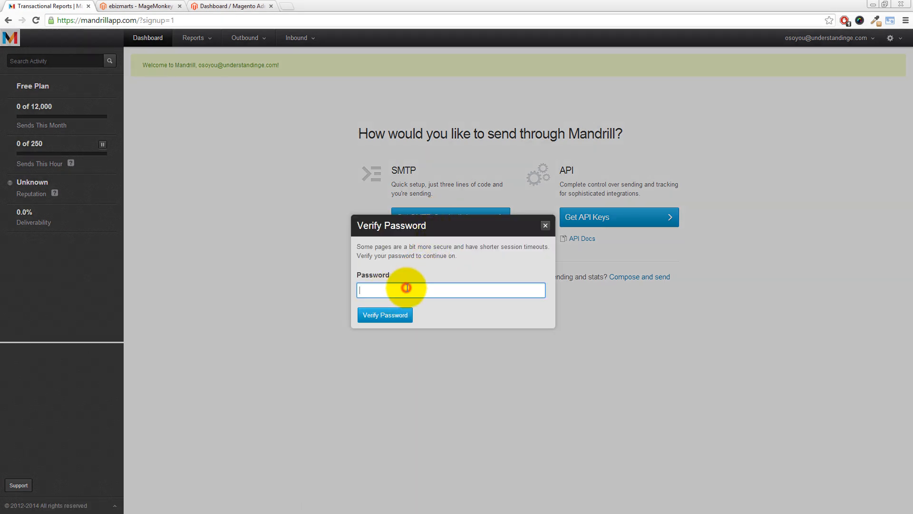
{"action": "key", "text": "ctrl+v"}
{"action": "left_click", "coordinate": [403, 316]}
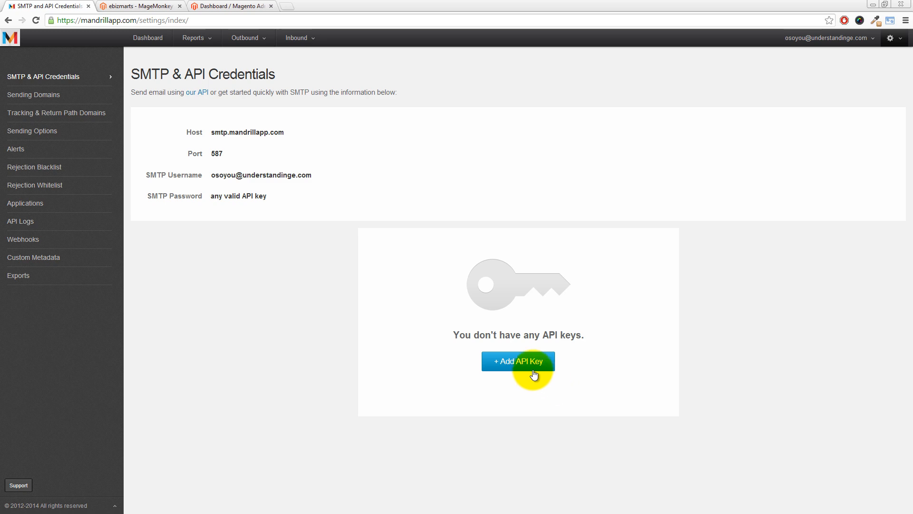
Add a new Mandrill API key described as 'My Magento Website'
{"action": "left_click", "coordinate": [522, 363]}
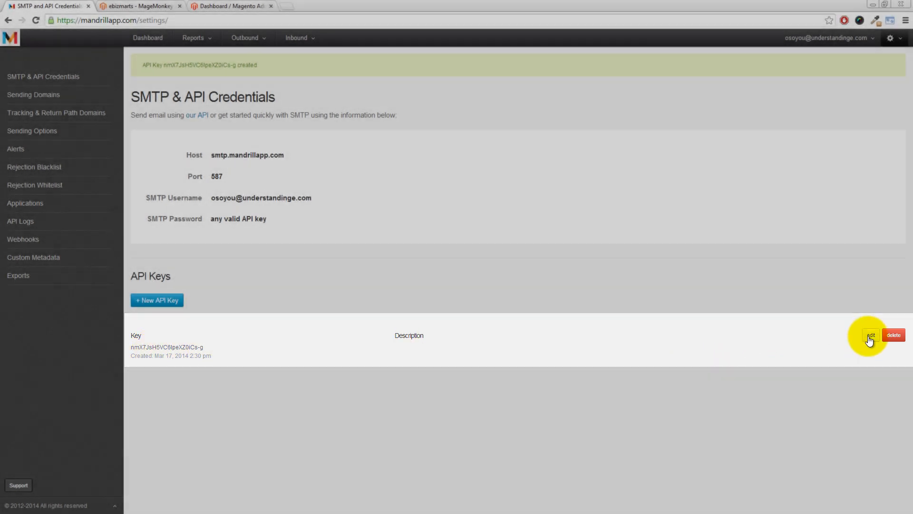
{"action": "left_click", "coordinate": [868, 337]}
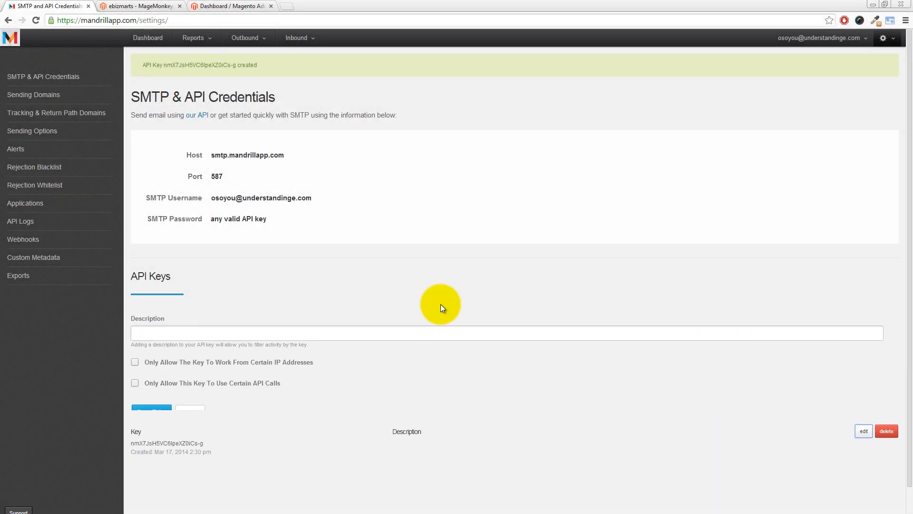
{"action": "left_click", "coordinate": [181, 315]}
{"action": "type", "text": "My Magento Website"}
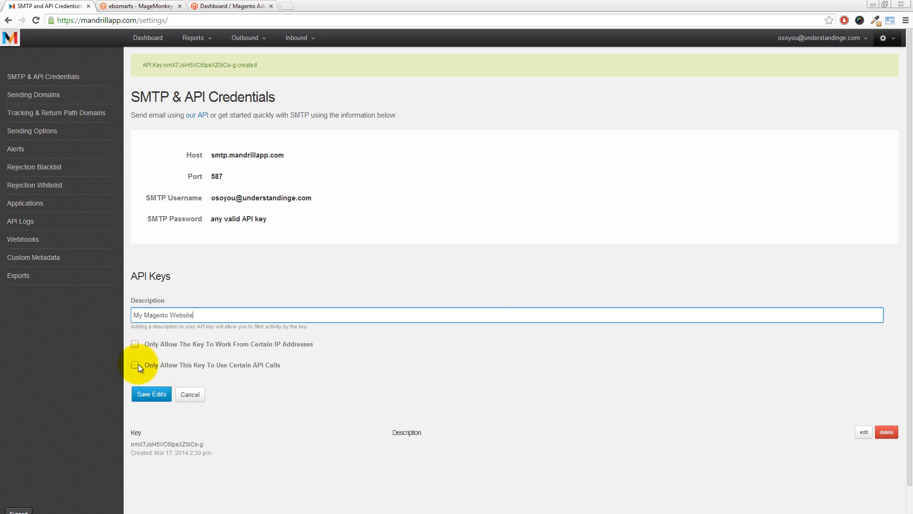
{"action": "left_click", "coordinate": [151, 395]}
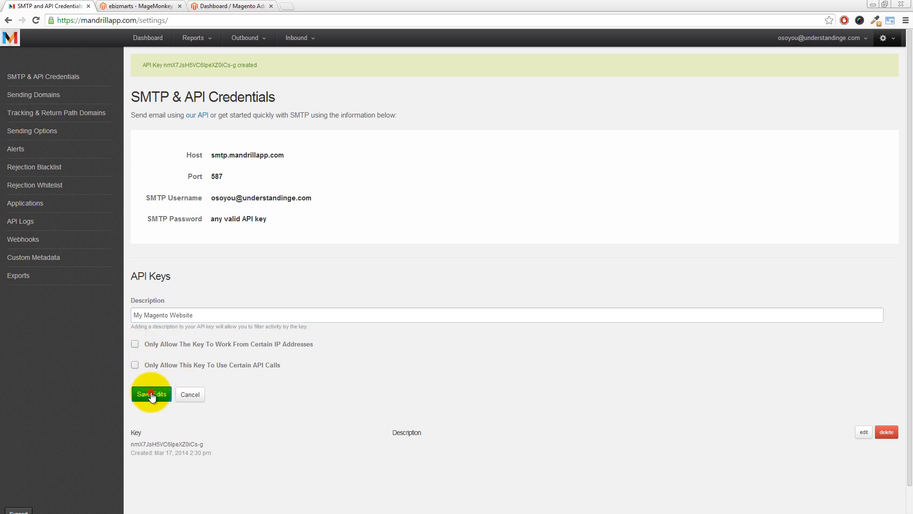
Copy the new API key to the clipboard
{"action": "left_click_drag", "start_coordinate": [205, 348], "coordinate": [131, 348]}
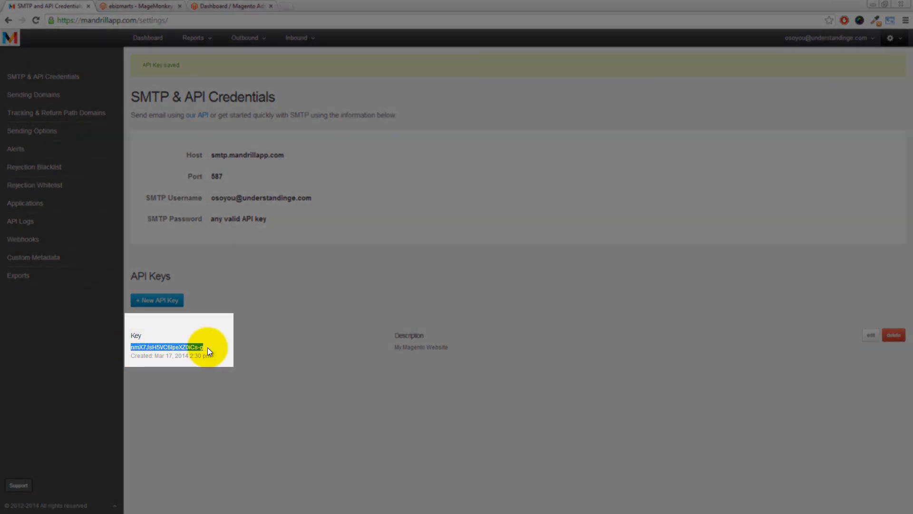
{"action": "right_click", "coordinate": [172, 347]}
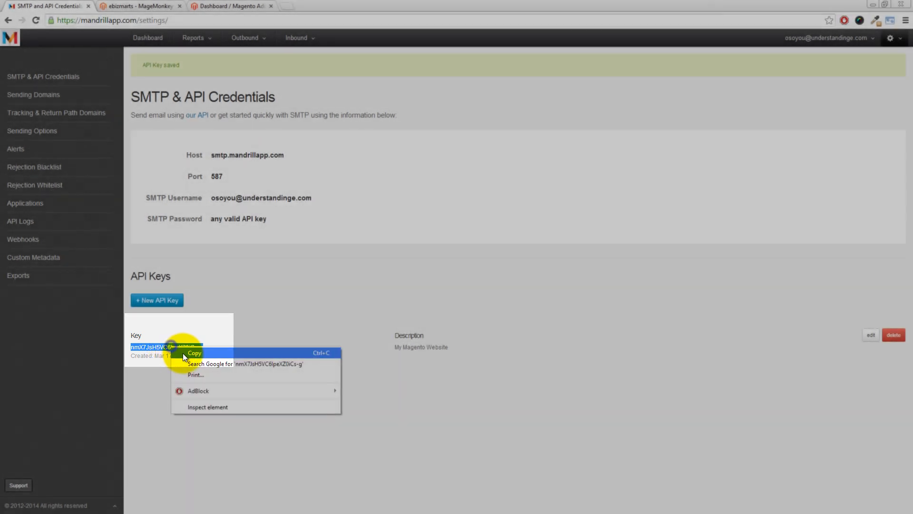
{"action": "left_click", "coordinate": [192, 355]}
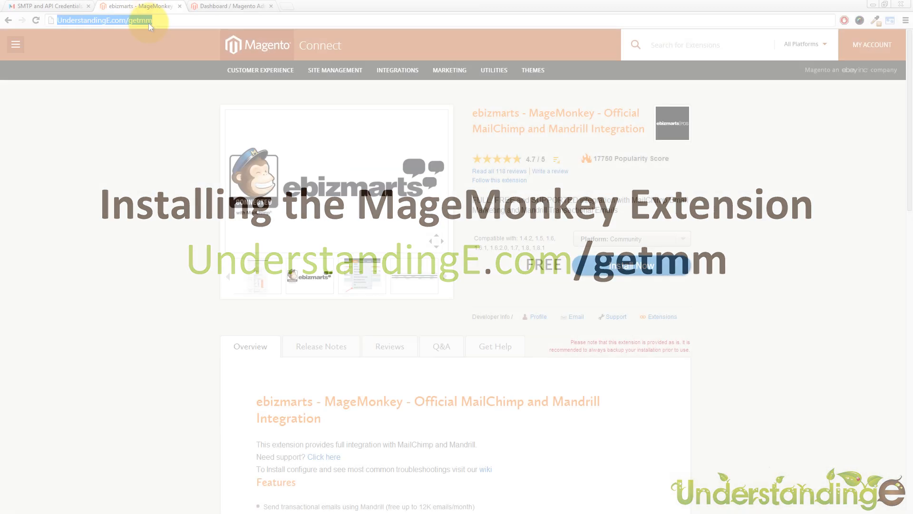
Enter UnderstandingE.com/getmm in the Chrome address bar
{"action": "type", "text": "UnderstandingE.com/getmm"}
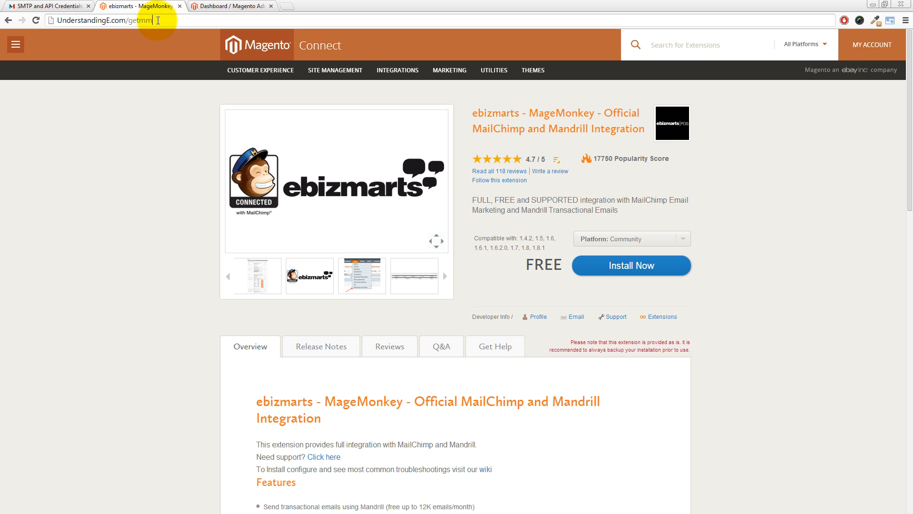
Load the MageMonkey page and reveal its Magento Connect 2.0 extension key
{"action": "key", "text": "Return"}
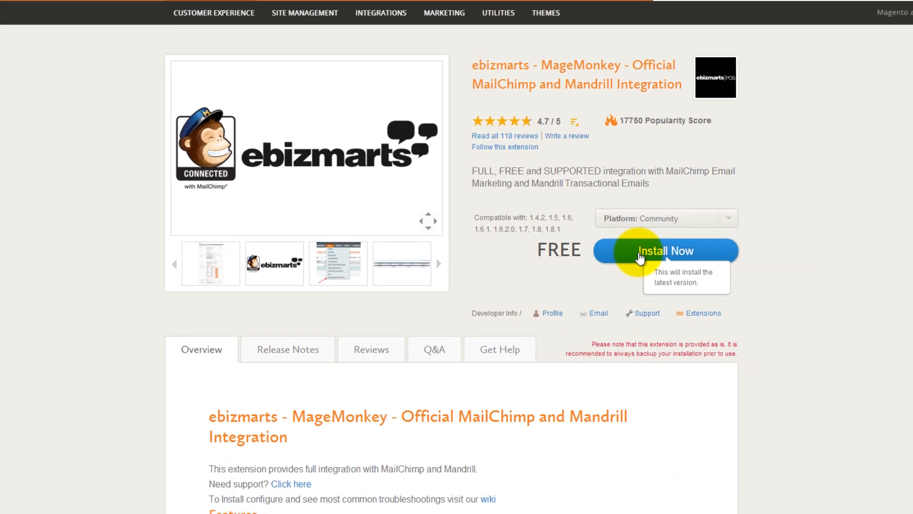
{"action": "left_click", "coordinate": [639, 252]}
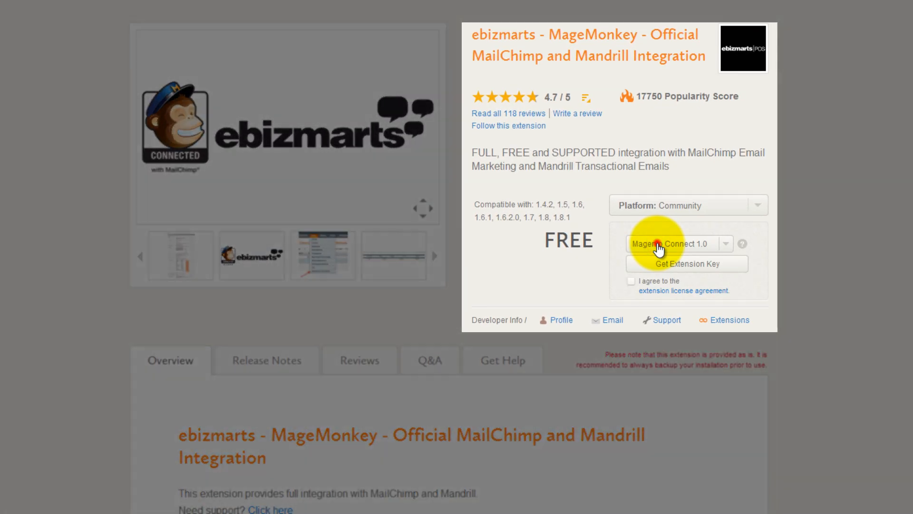
{"action": "left_click", "coordinate": [658, 247]}
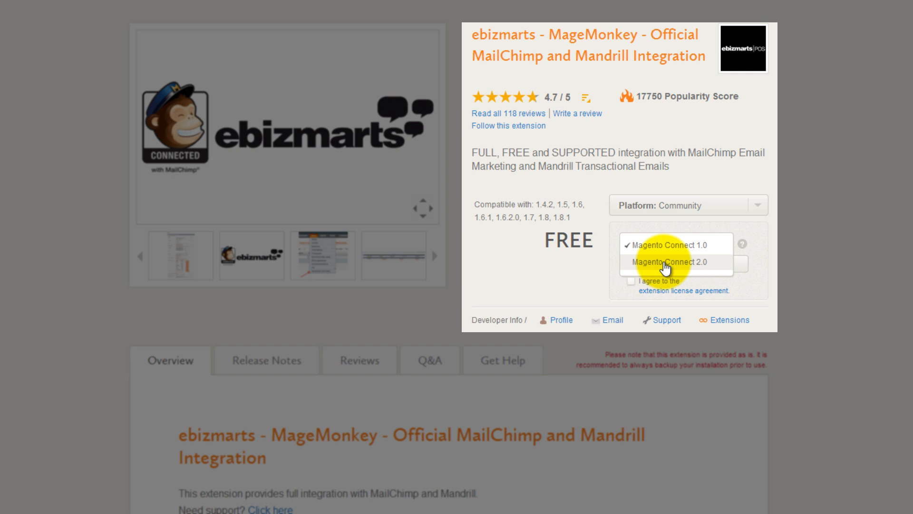
{"action": "left_click", "coordinate": [664, 262]}
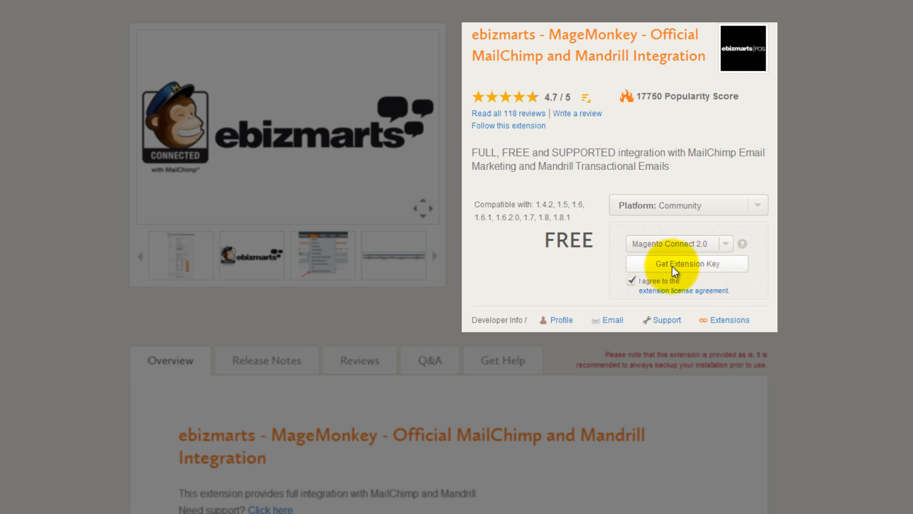
{"action": "left_click", "coordinate": [673, 266]}
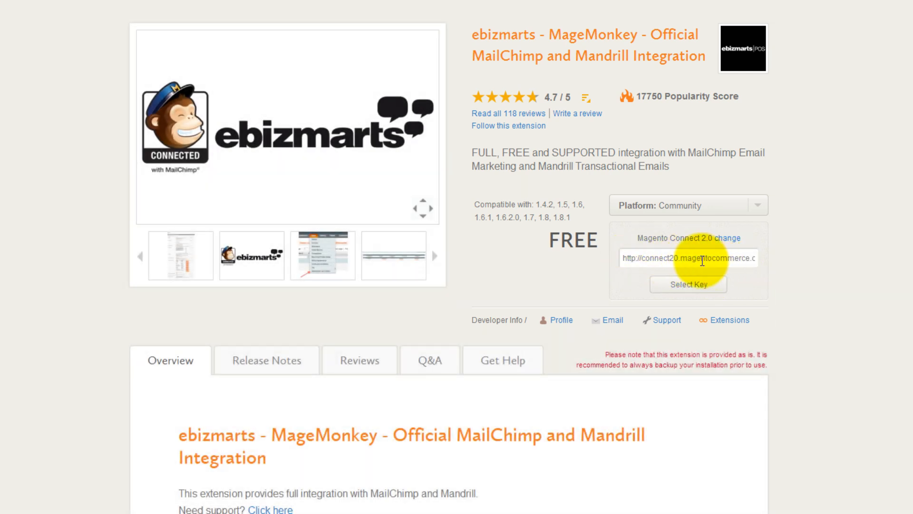
Copy the connect20.magentocommerce.com key URL and go back to Magento Admin
{"action": "left_click", "coordinate": [700, 259]}
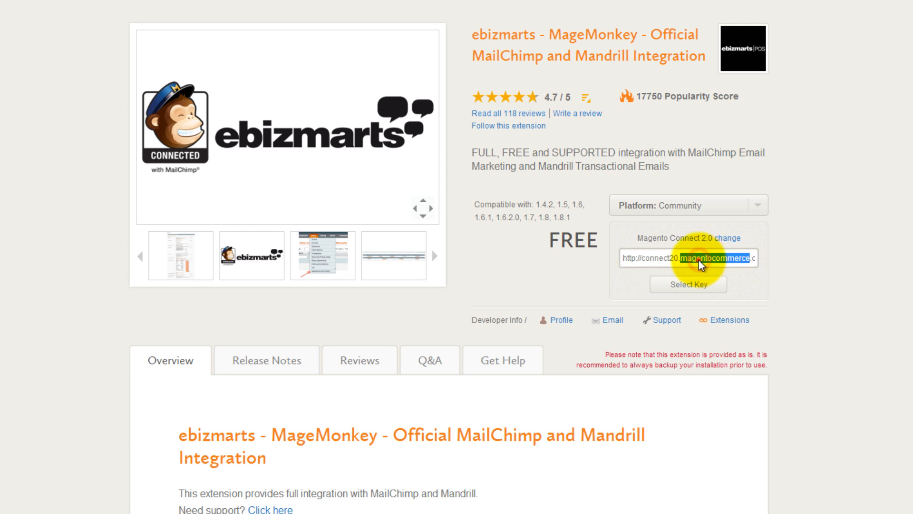
{"action": "right_click", "coordinate": [699, 259]}
{"action": "left_click", "coordinate": [728, 320]}
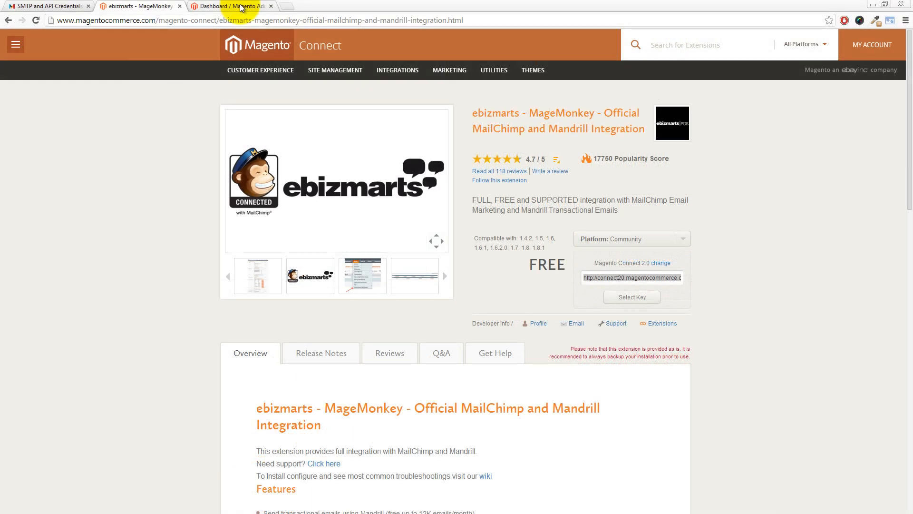
{"action": "left_click", "coordinate": [241, 6]}
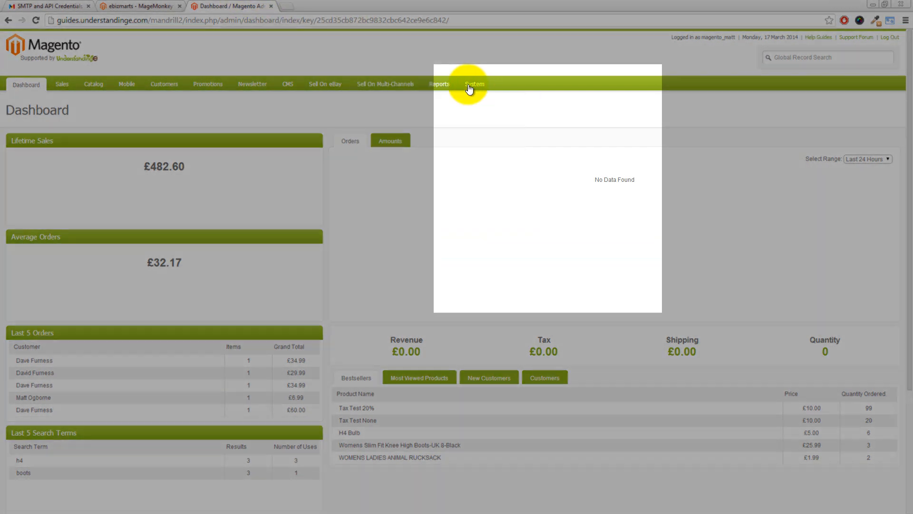
Go to System > Tools > Compilation to check the compiler is Disabled
{"action": "mouse_move", "coordinate": [479, 88]}
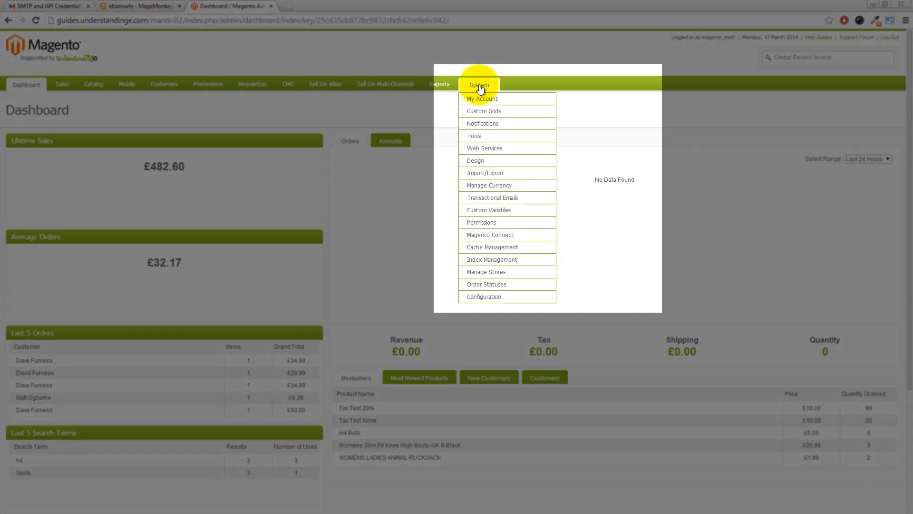
{"action": "mouse_move", "coordinate": [490, 137]}
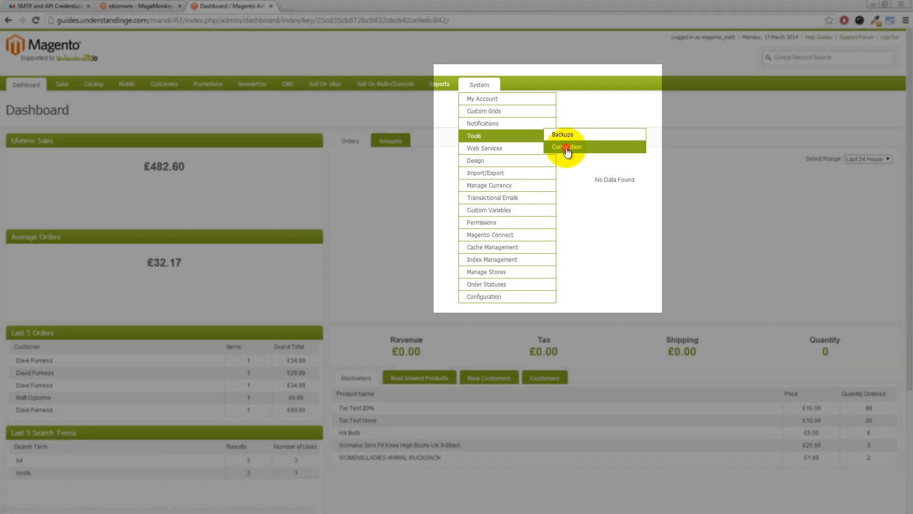
{"action": "left_click", "coordinate": [567, 149]}
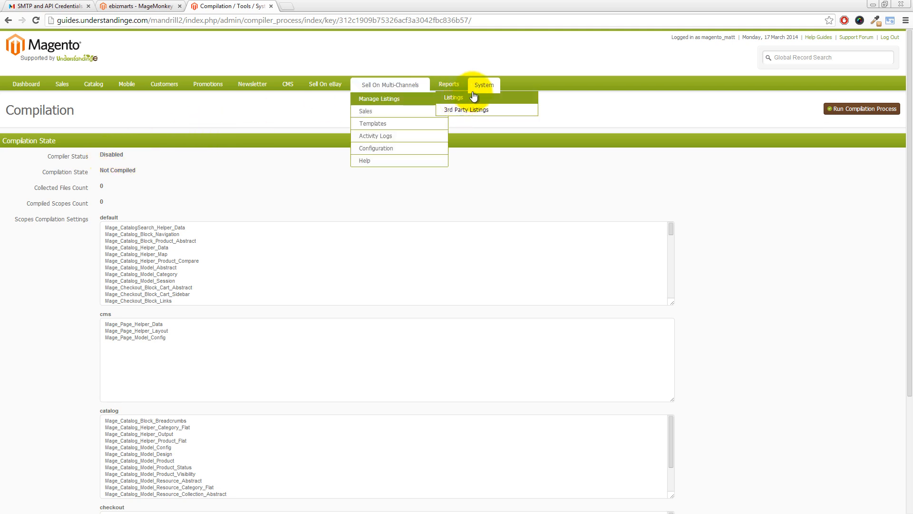
{"action": "mouse_move", "coordinate": [478, 91]}
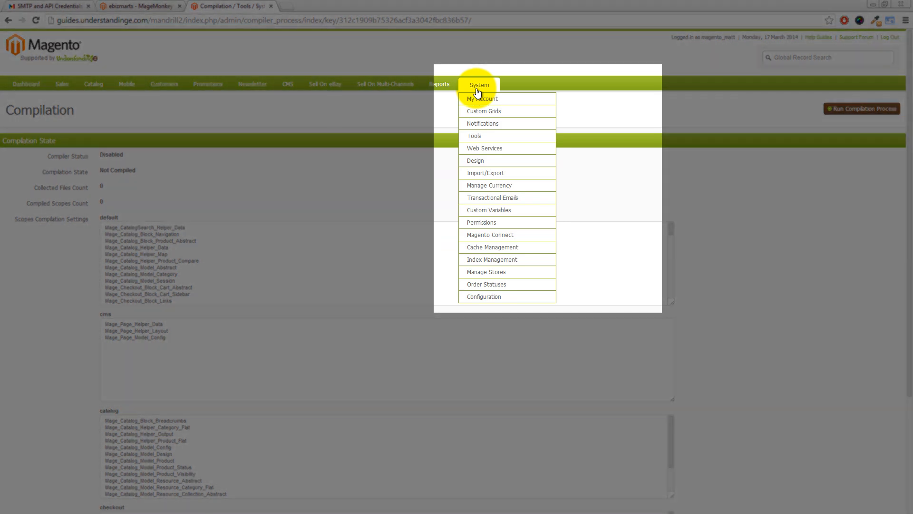
Open Magento Connect Manager and paste the MageMonkey extension key into the install field
{"action": "mouse_move", "coordinate": [510, 235]}
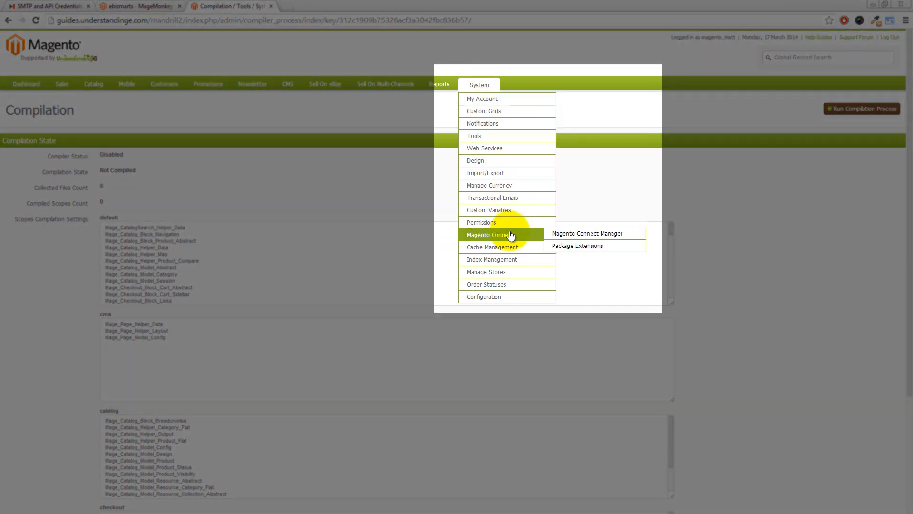
{"action": "left_click", "coordinate": [565, 234]}
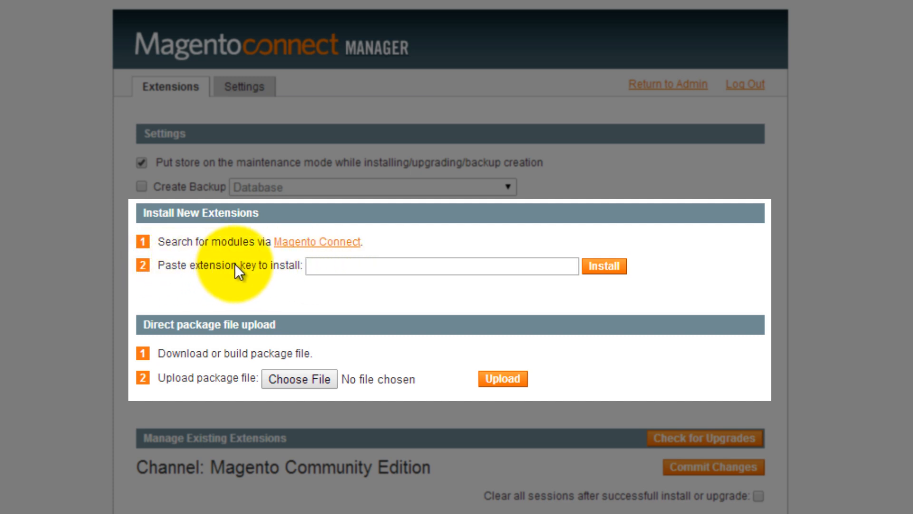
{"action": "left_click", "coordinate": [325, 265]}
{"action": "right_click", "coordinate": [326, 266]}
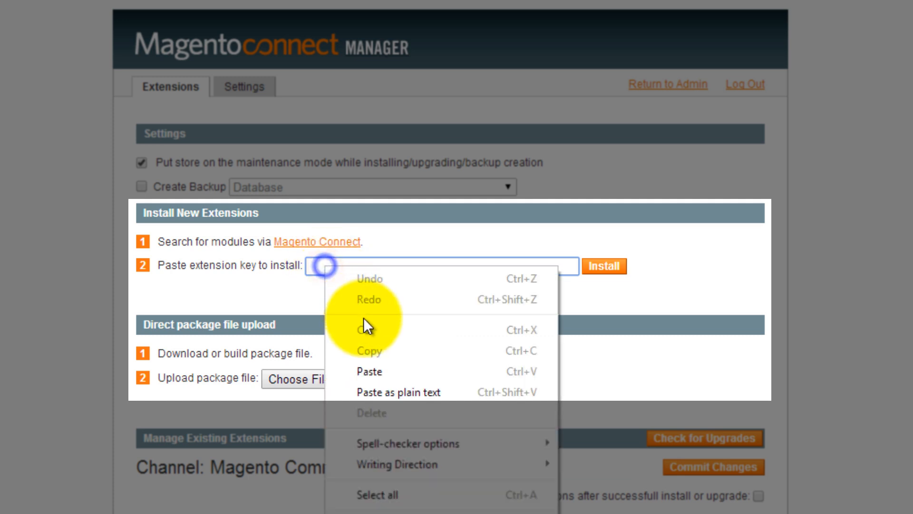
{"action": "left_click", "coordinate": [378, 372]}
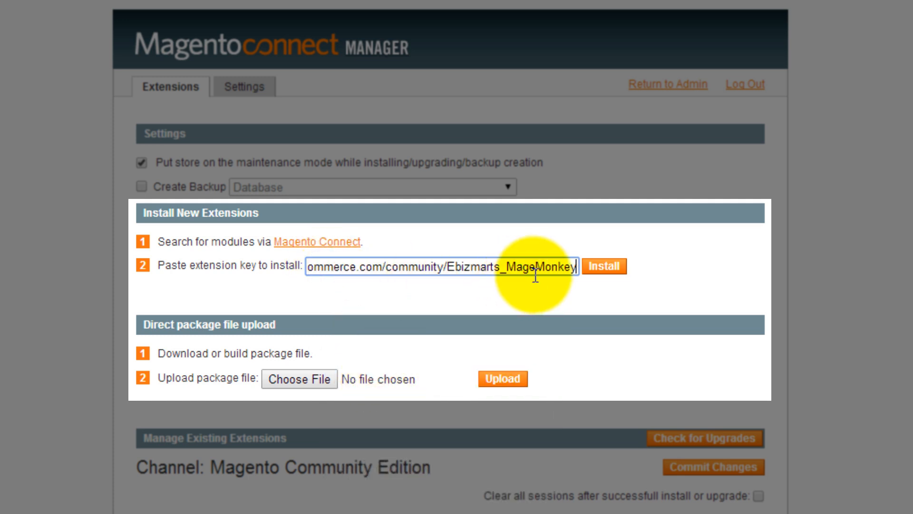
Install Ebizmarts_MageMonkey 1.1.20 and check the success and cache-cleaned messages
{"action": "left_click", "coordinate": [607, 269]}
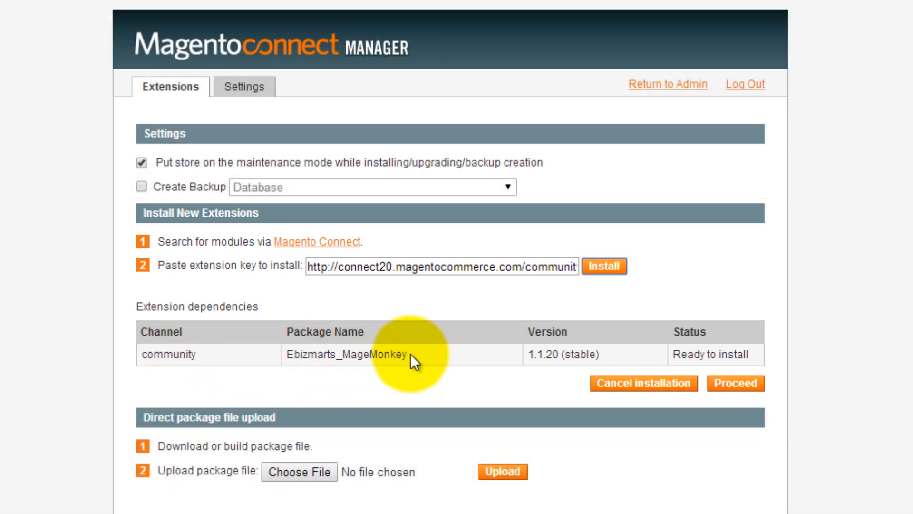
{"action": "left_click", "coordinate": [735, 383]}
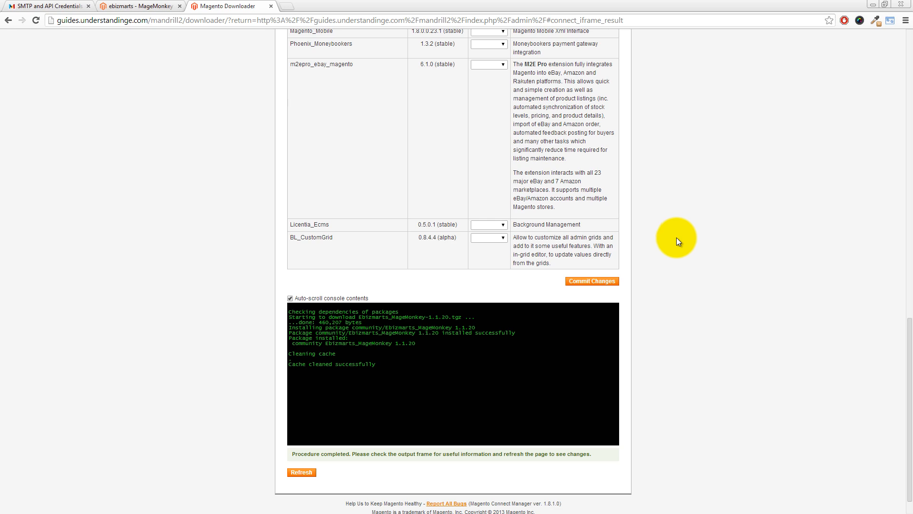
{"action": "left_click_drag", "start_coordinate": [909, 335], "coordinate": [909, 37]}
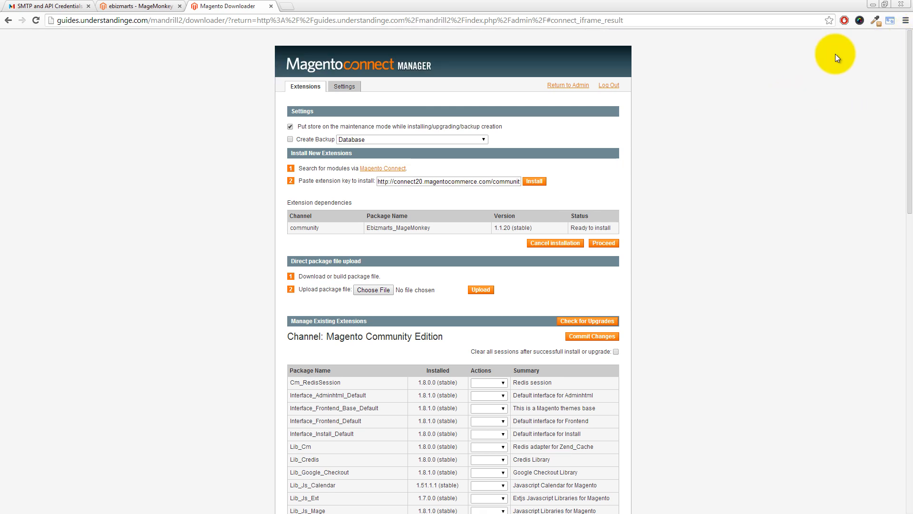
Return from Magento Connect Manager to the Magento Admin dashboard
{"action": "left_click", "coordinate": [569, 89]}
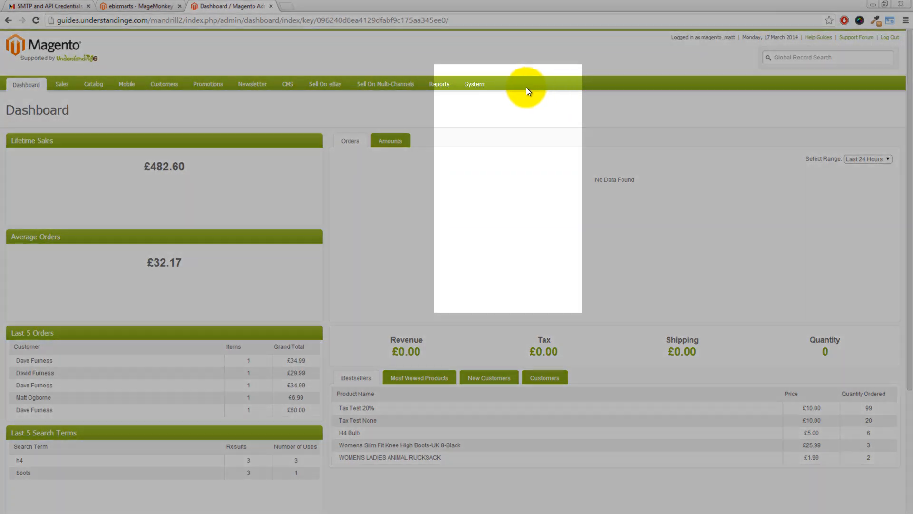
{"action": "mouse_move", "coordinate": [482, 87]}
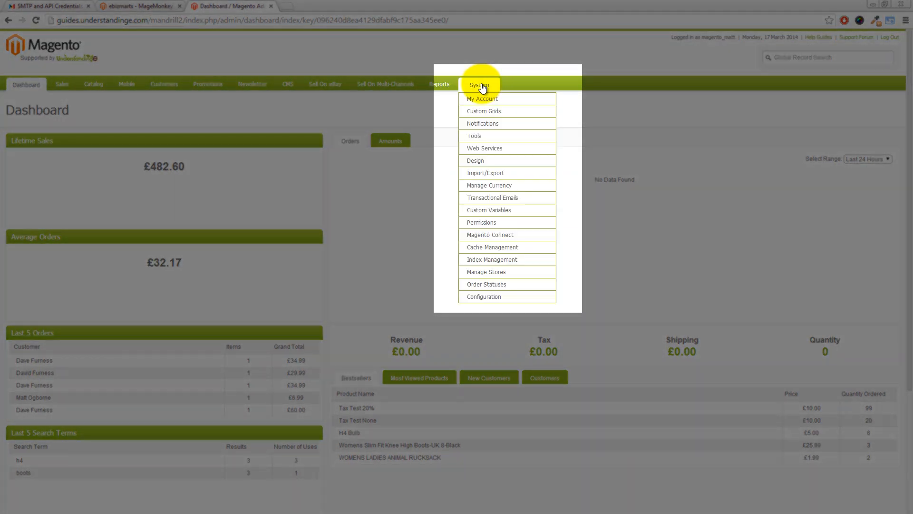
In Cache Management, select all eight cache types and refresh them
{"action": "left_click", "coordinate": [489, 248]}
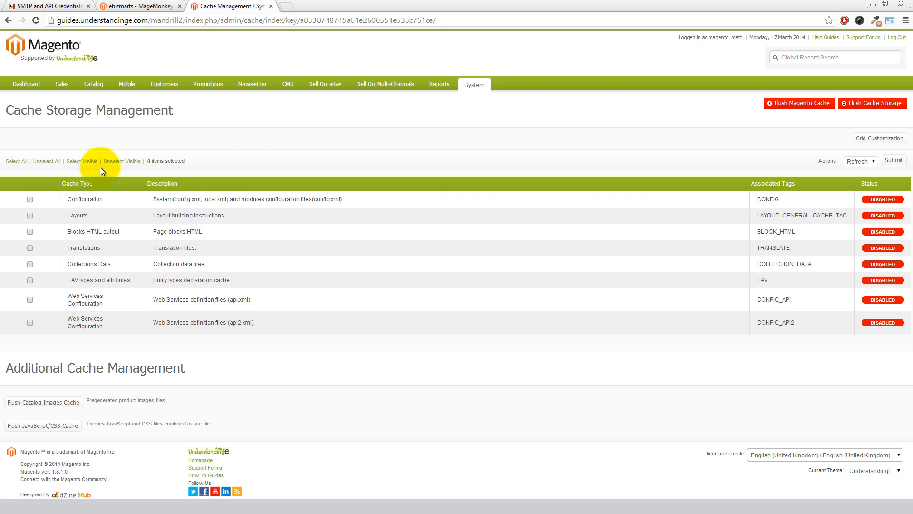
{"action": "left_click", "coordinate": [22, 161]}
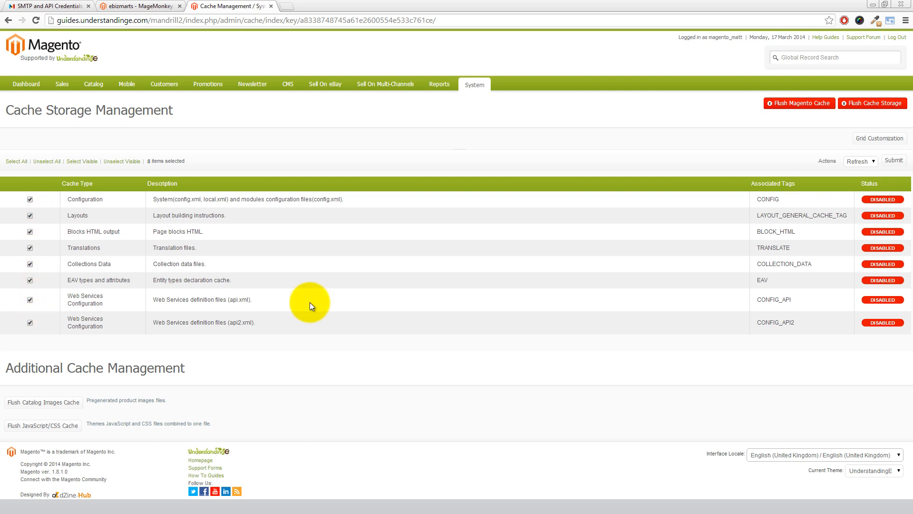
{"action": "left_click", "coordinate": [893, 161]}
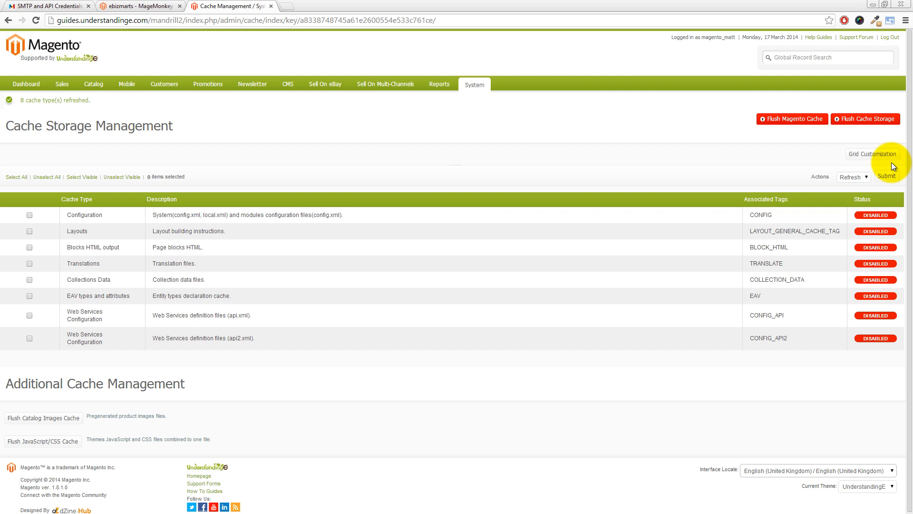
Flush the Magento cache and the cache storage, confirming with OK
{"action": "left_click", "coordinate": [788, 123]}
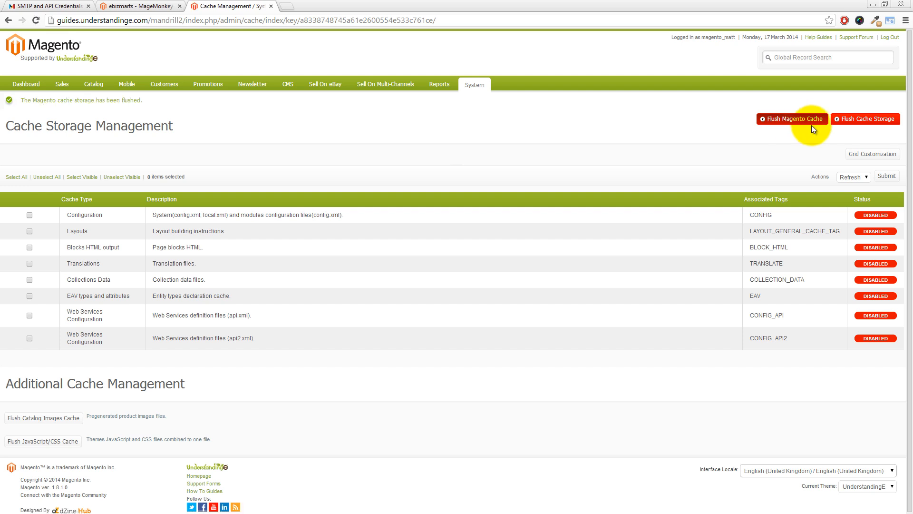
{"action": "left_click", "coordinate": [858, 118]}
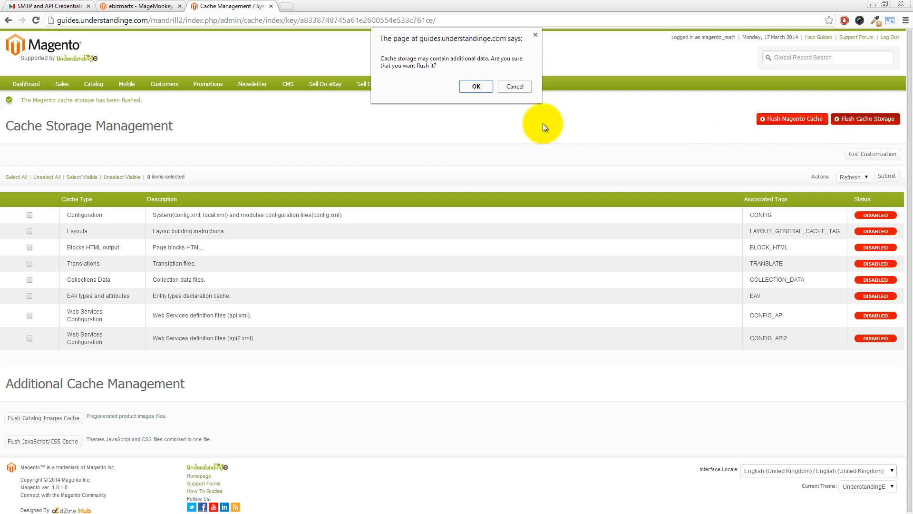
{"action": "left_click", "coordinate": [481, 87]}
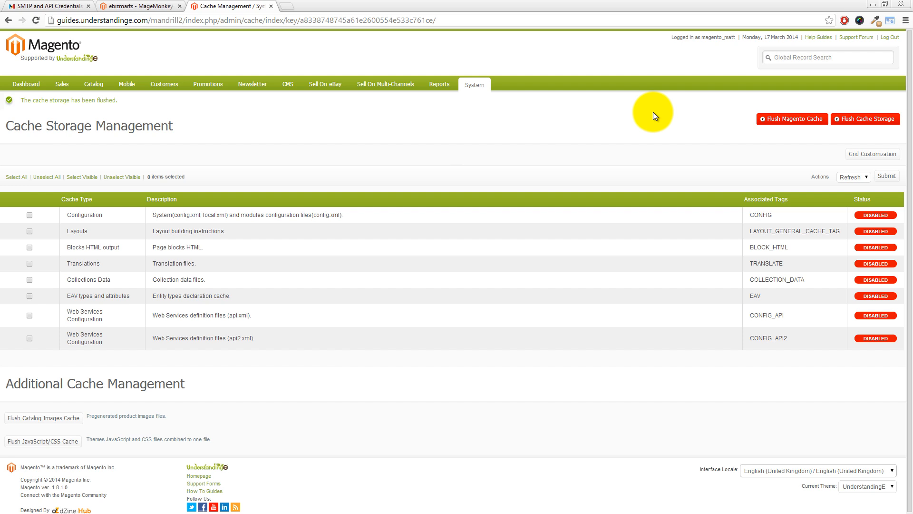
Log out of Magento Admin, sign back in, and drop open the System menu
{"action": "left_click", "coordinate": [888, 38]}
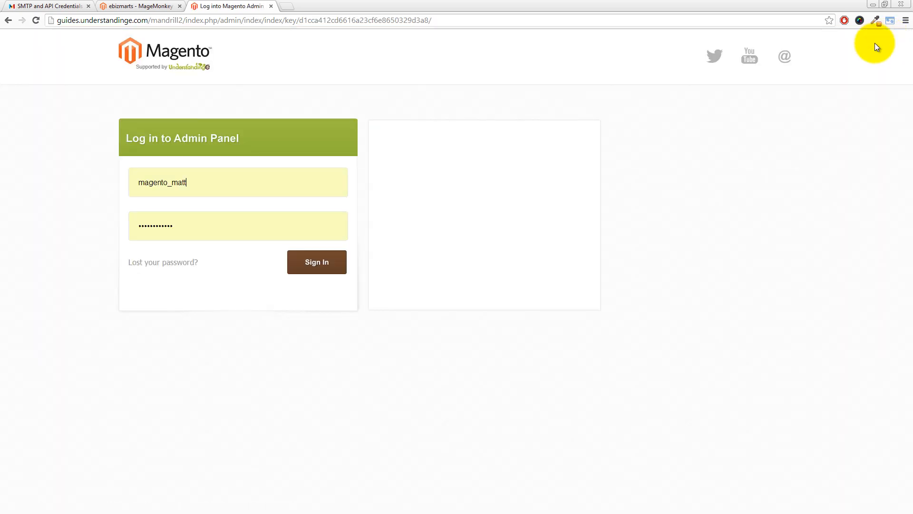
{"action": "left_click", "coordinate": [328, 262]}
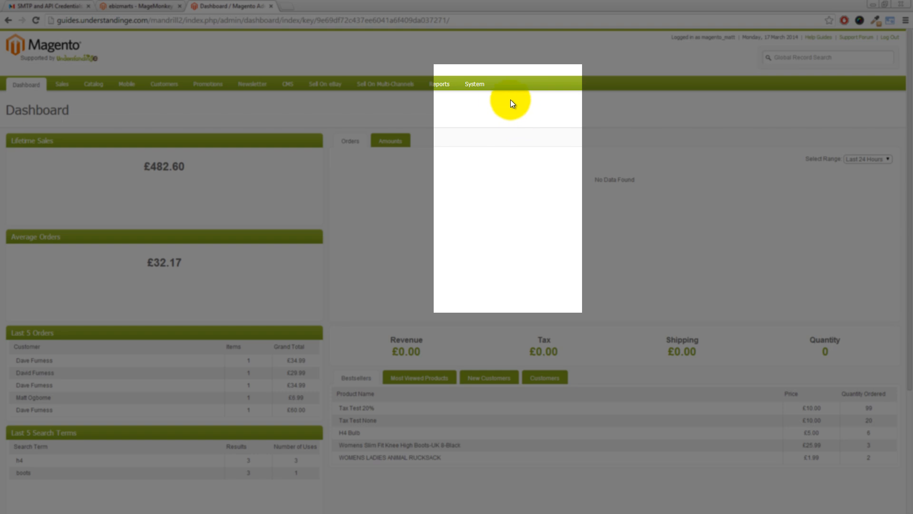
{"action": "mouse_move", "coordinate": [484, 86]}
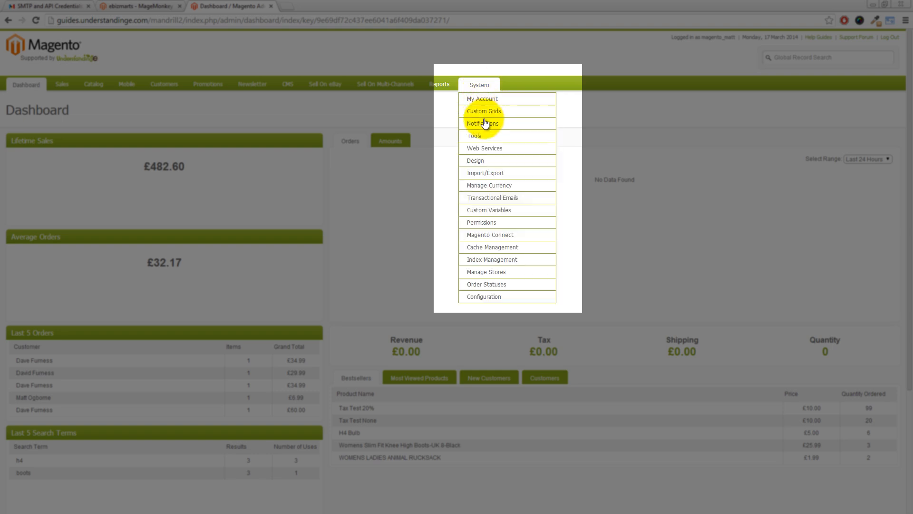
Go to System > Configuration and open the Mandrill section under MageMonkey
{"action": "left_click", "coordinate": [480, 295]}
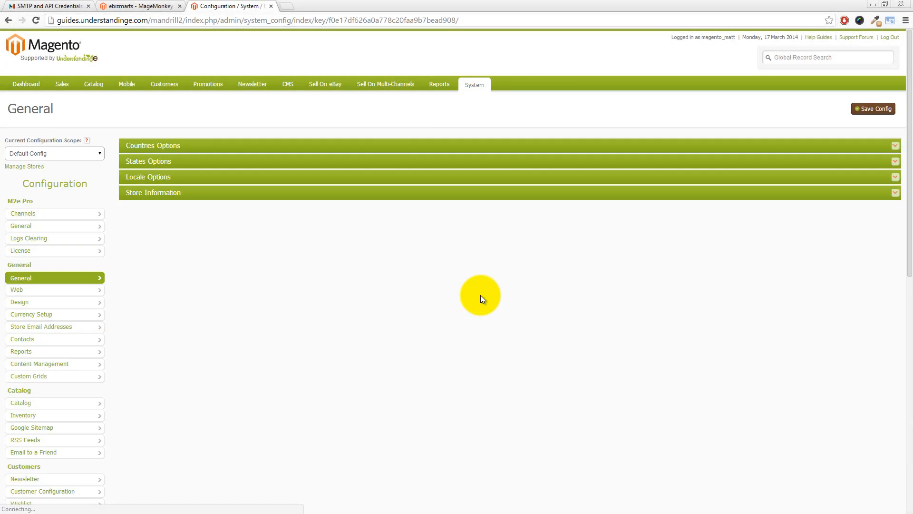
{"action": "scroll", "coordinate": [366, 292], "scroll_direction": "down", "scroll_amount": 4}
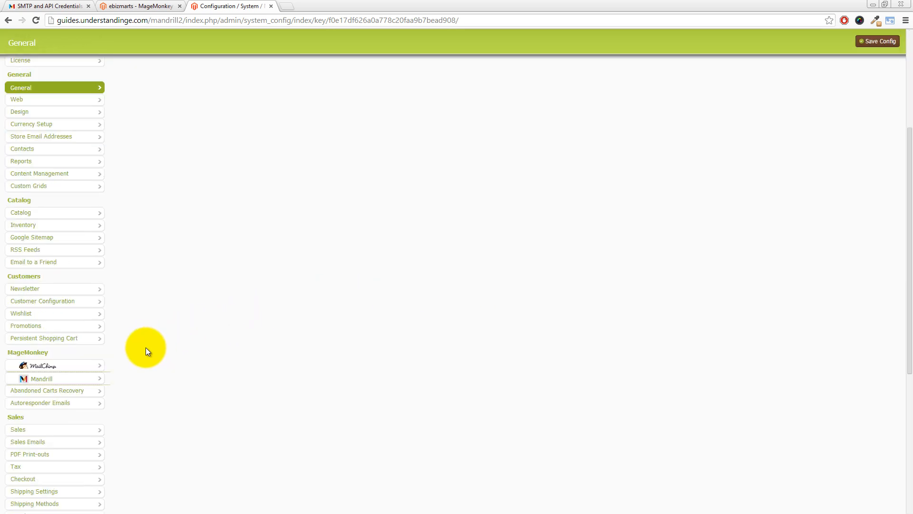
{"action": "left_click_drag", "start_coordinate": [909, 222], "coordinate": [909, 300]}
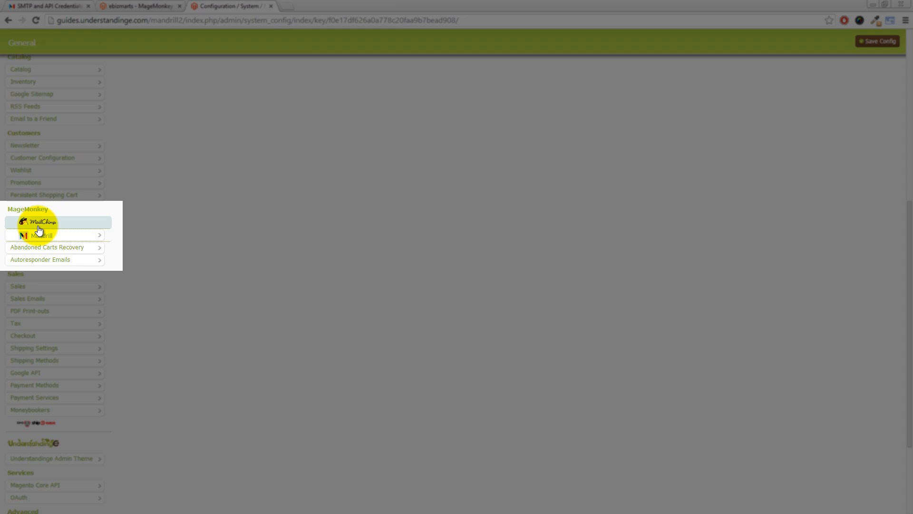
{"action": "left_click", "coordinate": [60, 240]}
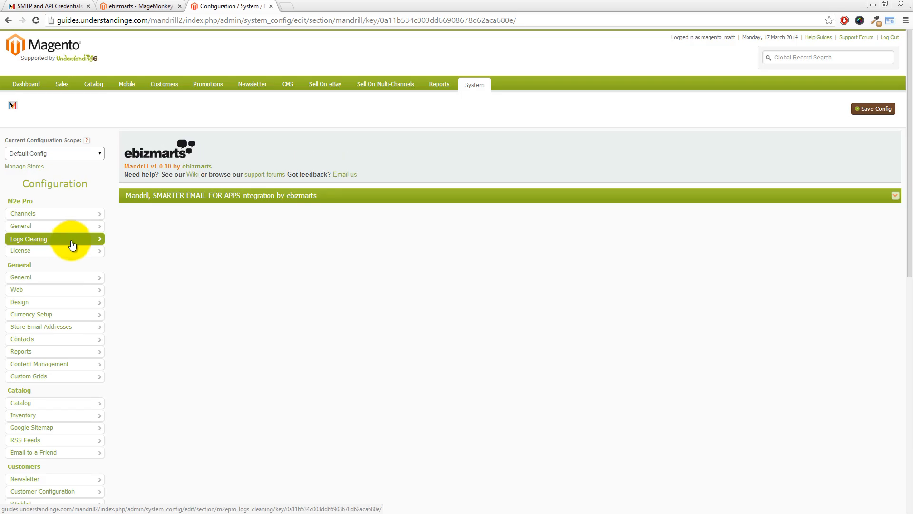
Set Mandrill Enabled to Yes, then return to the Mandrill SMTP & API Credentials page
{"action": "left_click", "coordinate": [155, 200]}
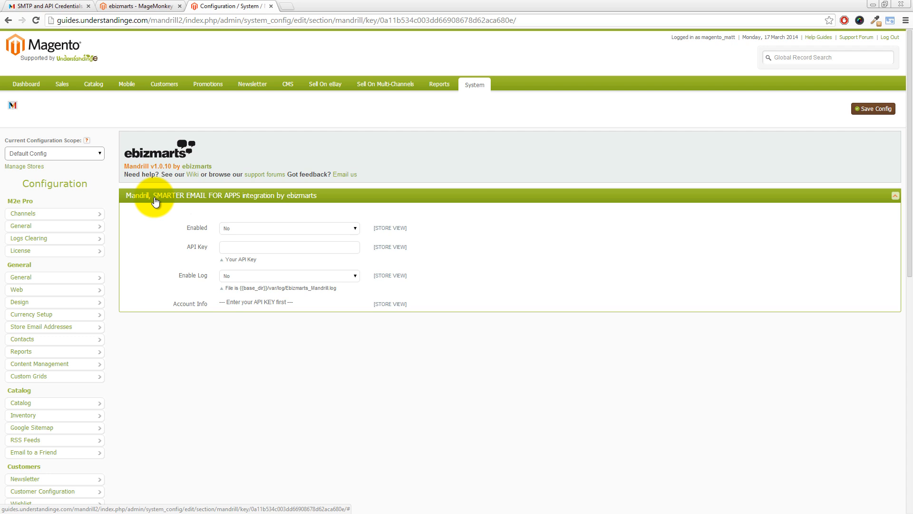
{"action": "left_click", "coordinate": [234, 229]}
{"action": "left_click", "coordinate": [236, 238]}
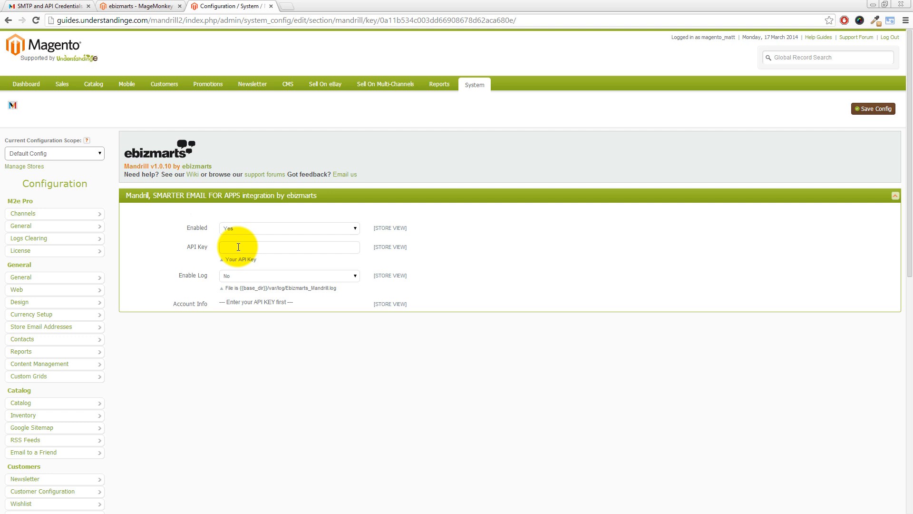
{"action": "left_click", "coordinate": [55, 7]}
Copy the My Magento Website API key from Mandrill and go back to Magento's Mandrill settings
{"action": "triple_click", "coordinate": [173, 348]}
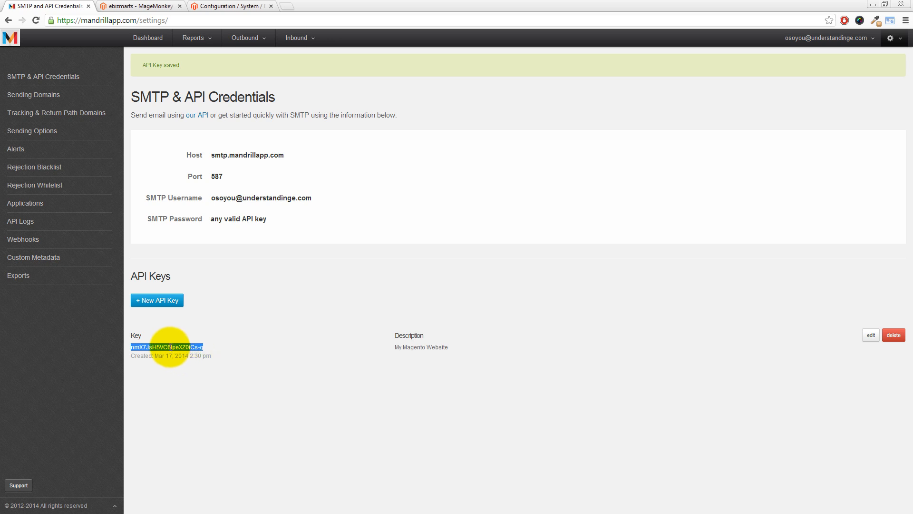
{"action": "right_click", "coordinate": [170, 346]}
{"action": "left_click", "coordinate": [184, 351]}
{"action": "left_click", "coordinate": [207, 347]}
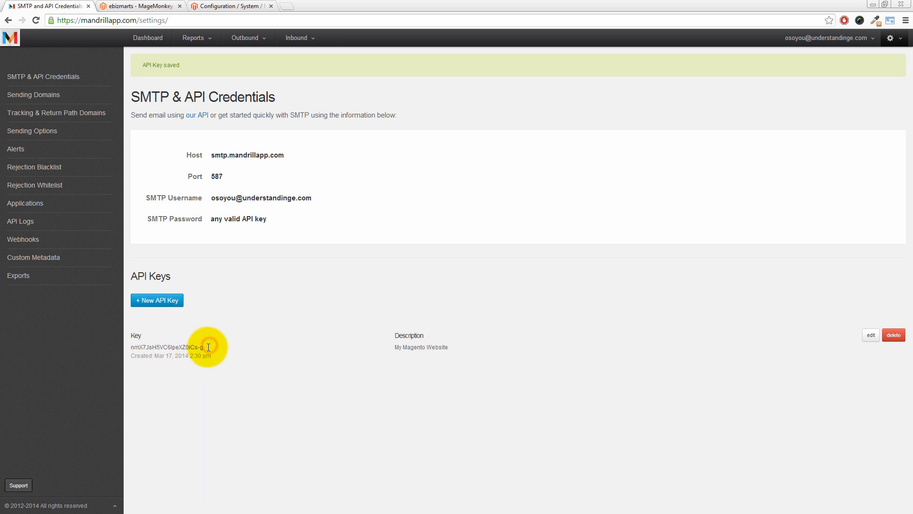
{"action": "left_click_drag", "start_coordinate": [207, 346], "coordinate": [133, 346]}
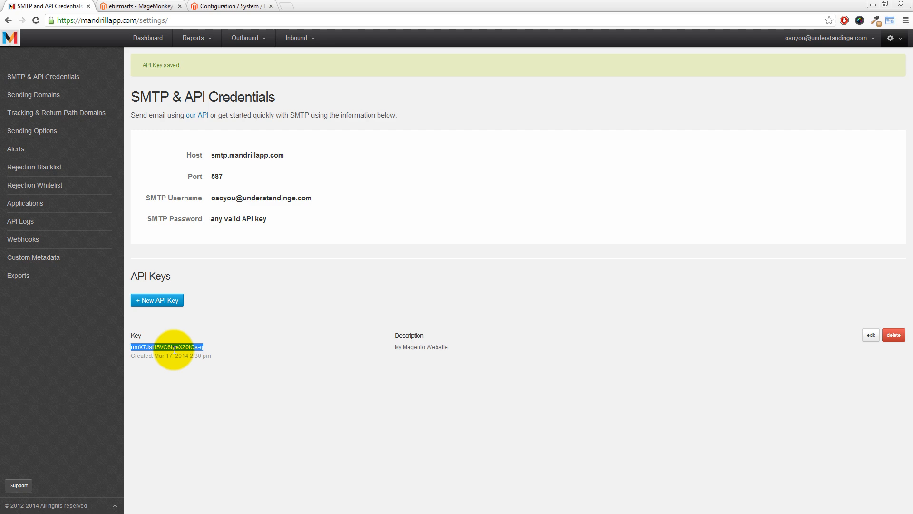
{"action": "left_click", "coordinate": [212, 7]}
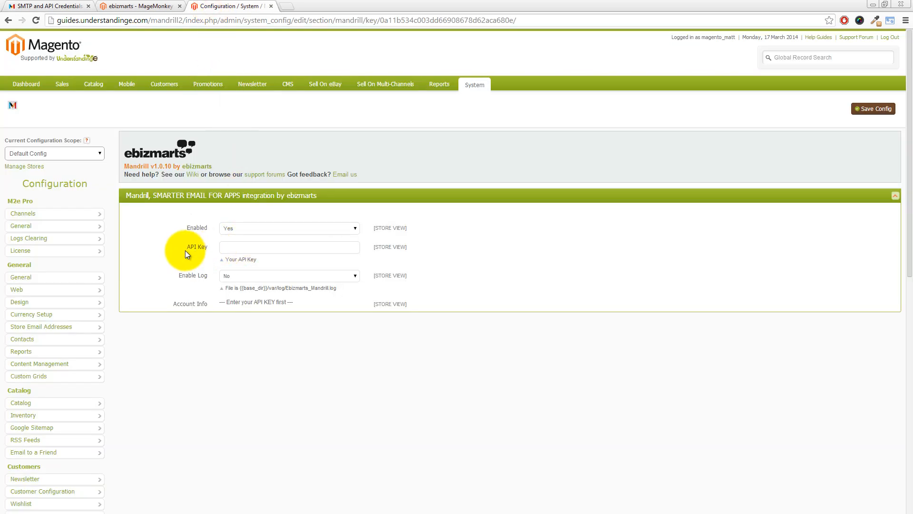
Paste the API key, set Enable Log to Yes, save the config, and go to Sales > Orders
{"action": "right_click", "coordinate": [231, 248]}
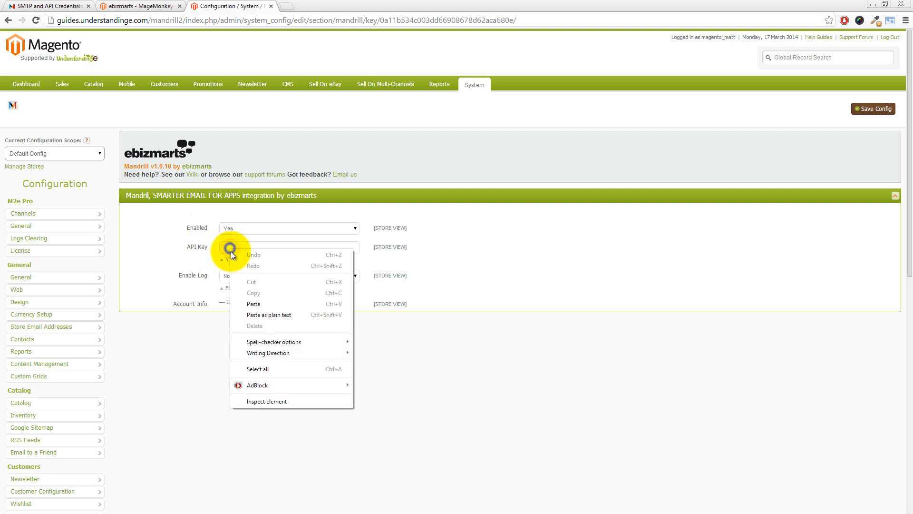
{"action": "left_click", "coordinate": [247, 302]}
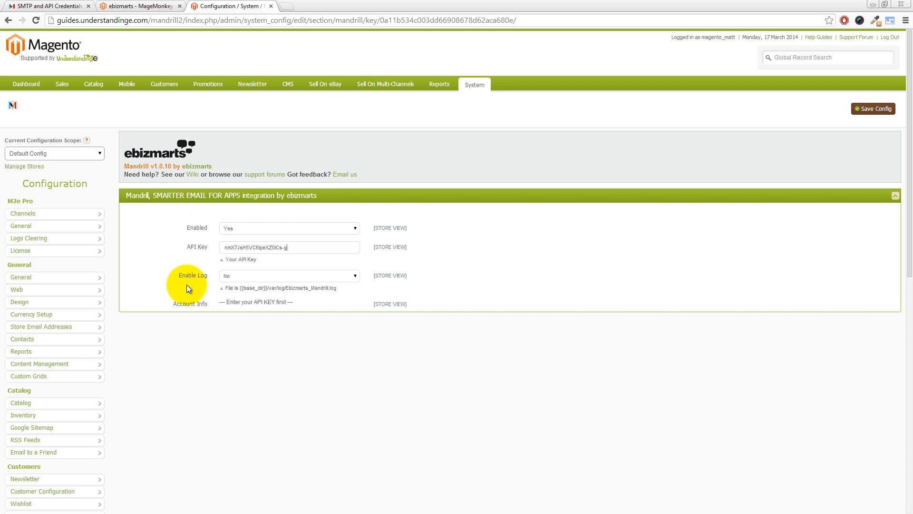
{"action": "left_click", "coordinate": [233, 275]}
{"action": "left_click", "coordinate": [233, 284]}
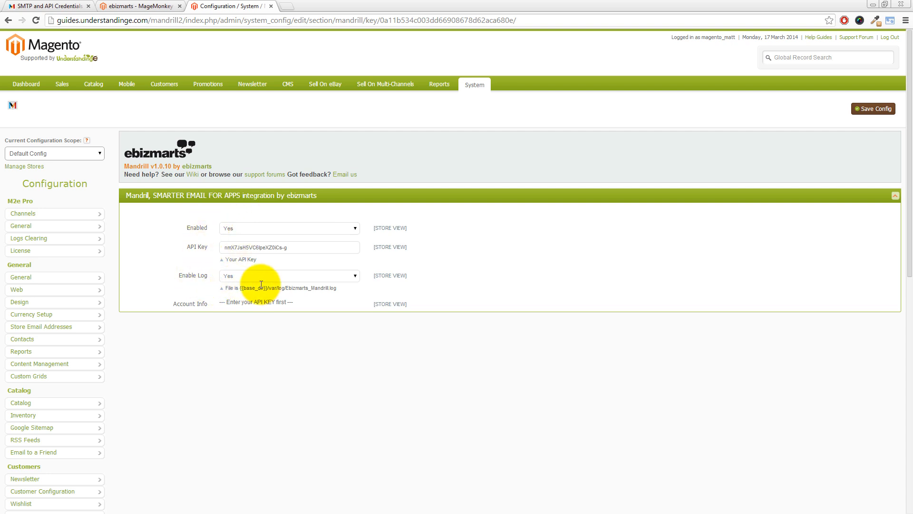
{"action": "left_click", "coordinate": [876, 111]}
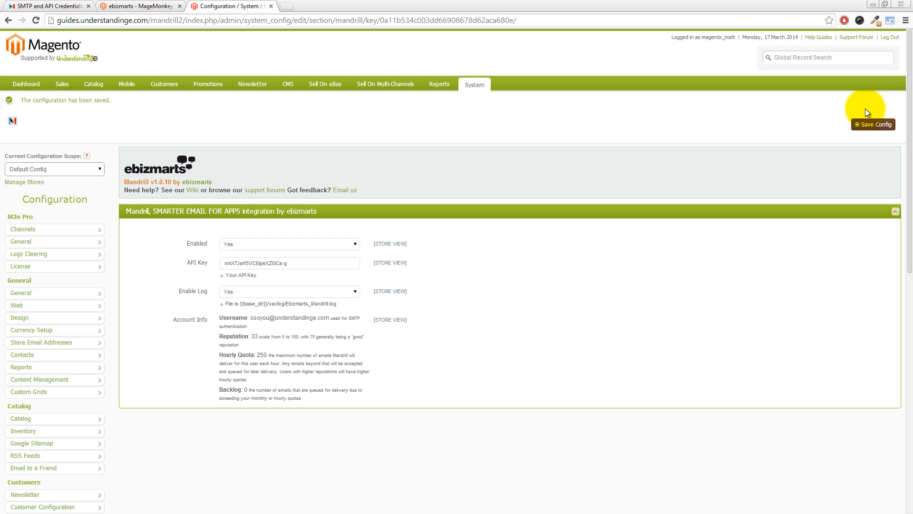
{"action": "left_click", "coordinate": [65, 100]}
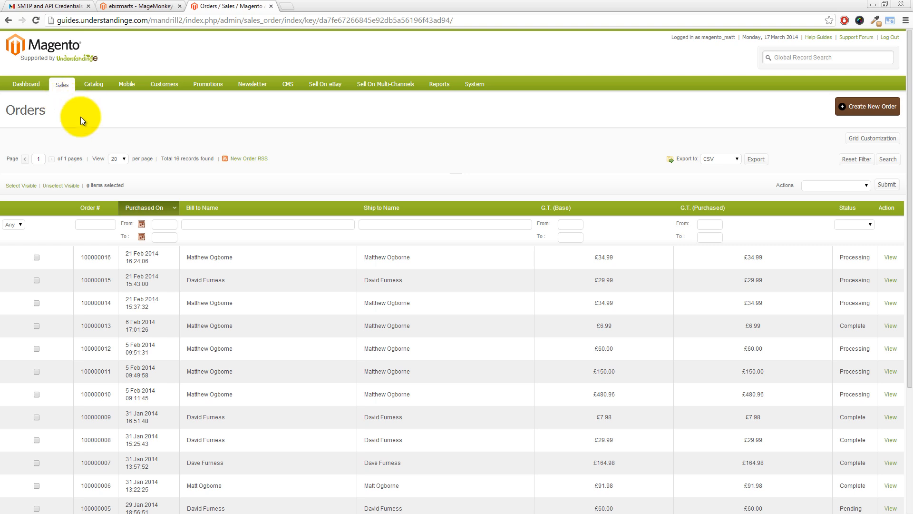
{"action": "left_click", "coordinate": [275, 259]}
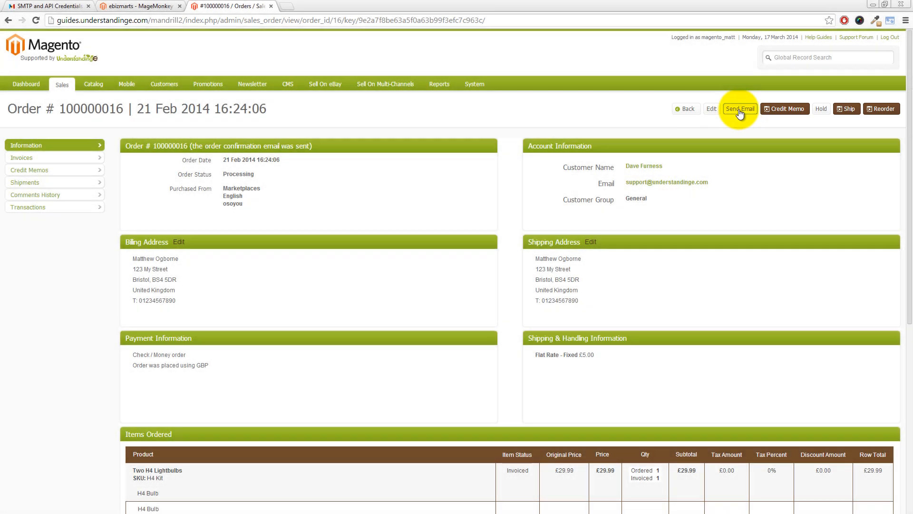
{"action": "left_click", "coordinate": [739, 111]}
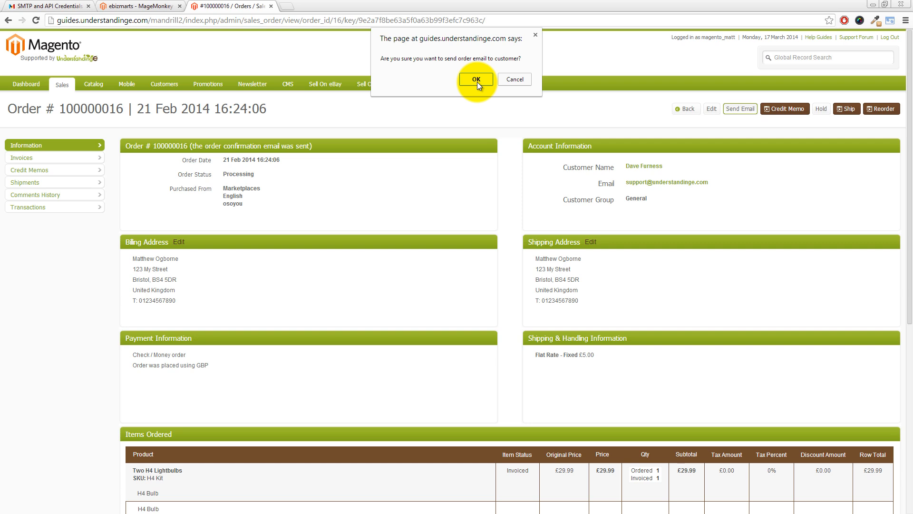
{"action": "left_click", "coordinate": [477, 80]}
{"action": "mouse_move", "coordinate": [478, 85]}
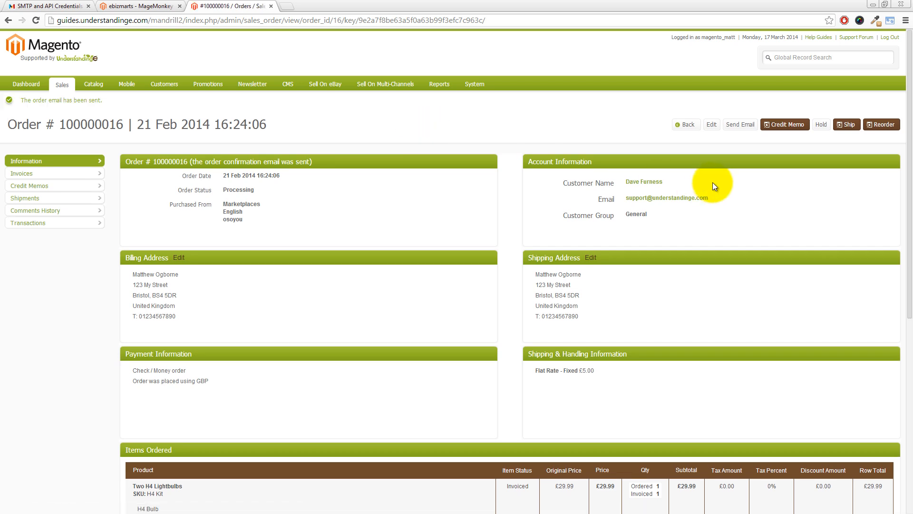
{"action": "left_click_drag", "start_coordinate": [907, 154], "coordinate": [902, 342]}
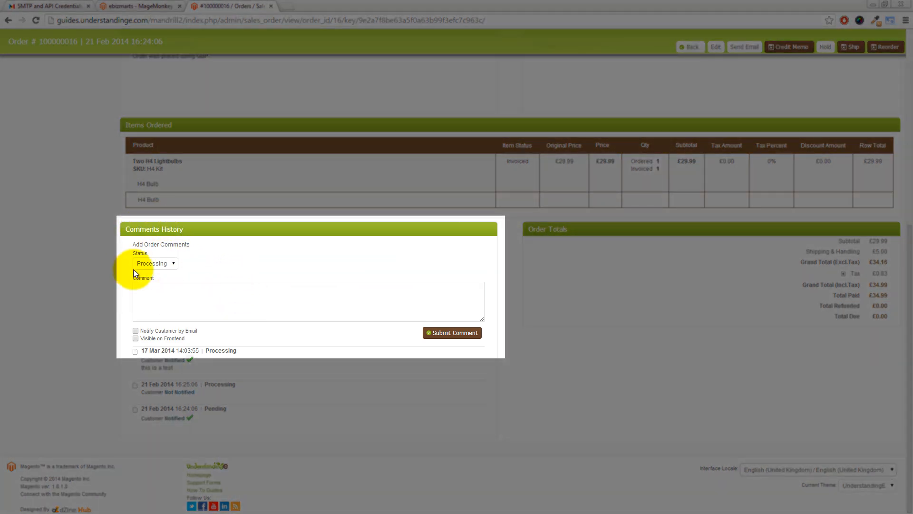
{"action": "left_click", "coordinate": [162, 295]}
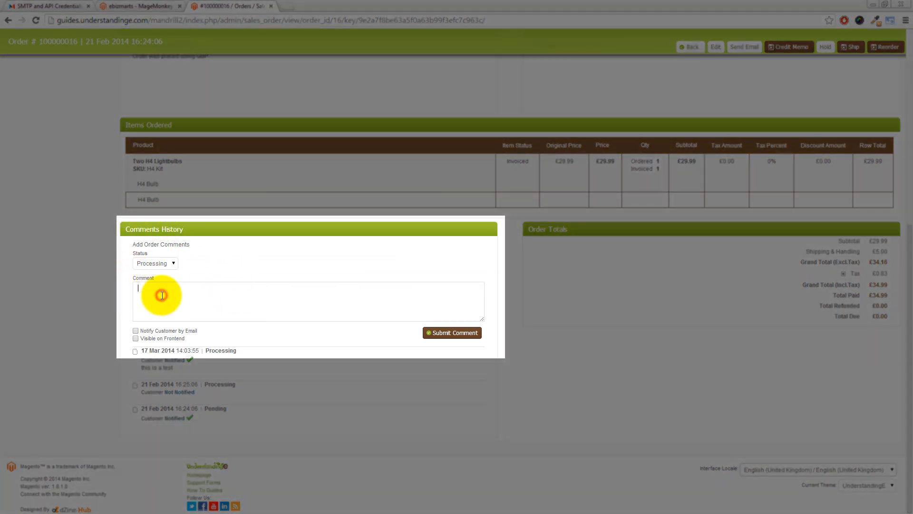
{"action": "type", "text": "Does this work?"}
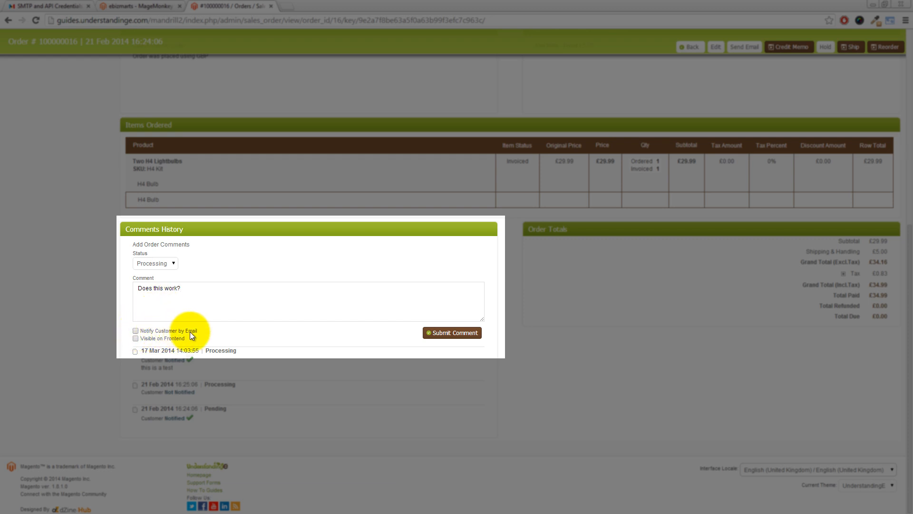
{"action": "left_click", "coordinate": [136, 331]}
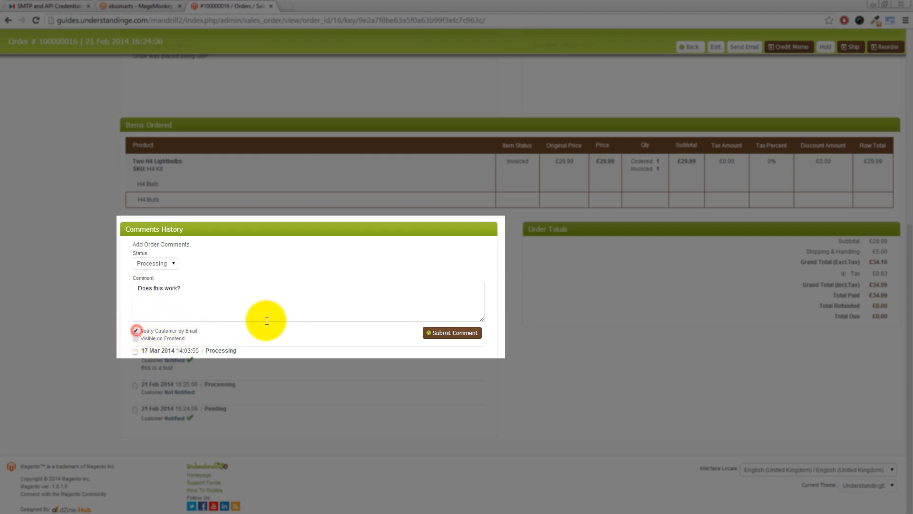
{"action": "left_click", "coordinate": [441, 332]}
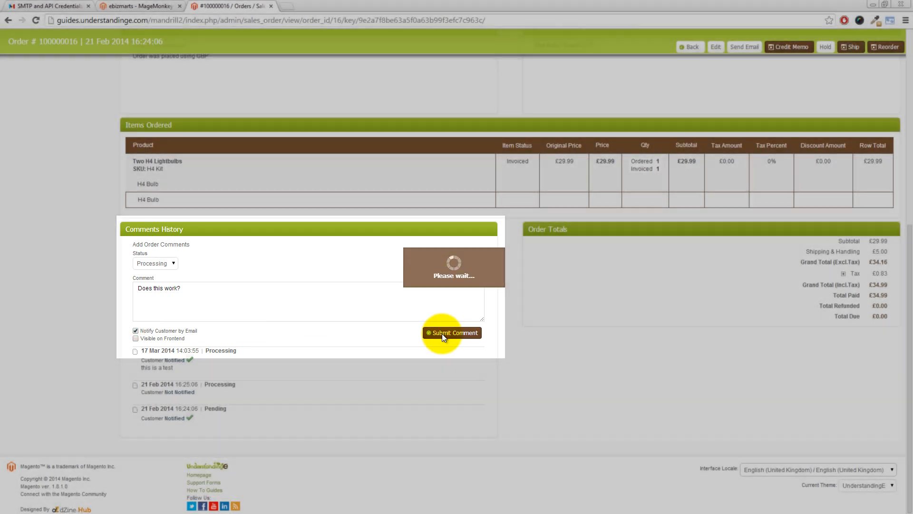